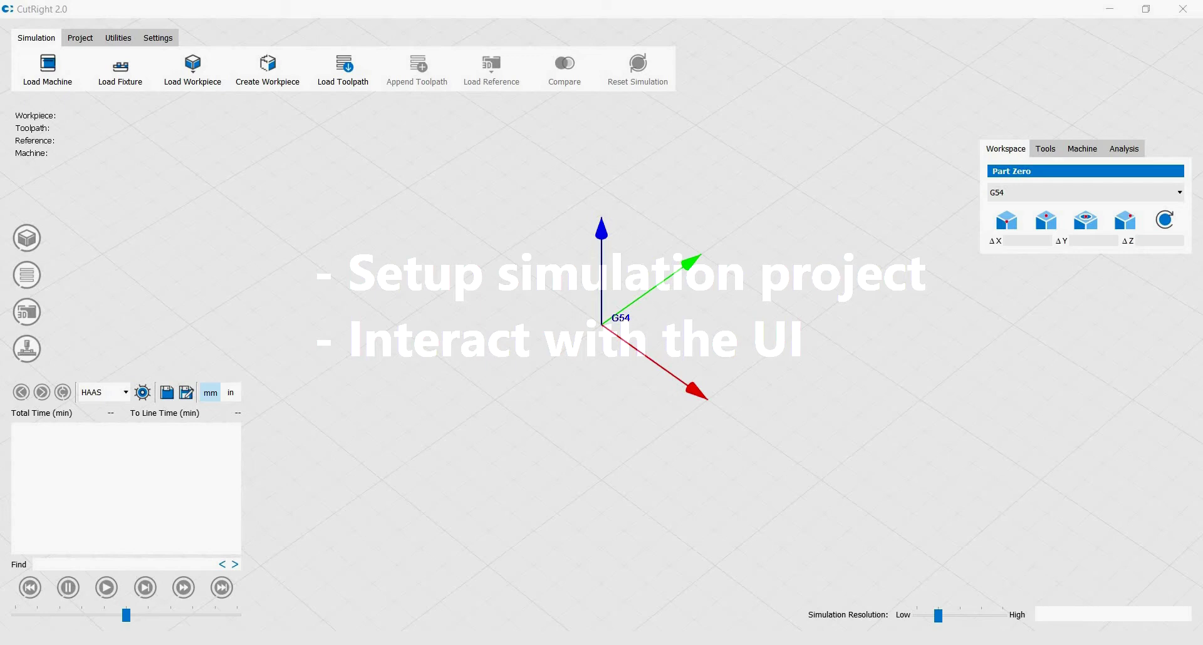
Load the VF-2 Side-Mount 30+1 machine file from the HAAS > VF-2 > VF-2 Side-Mount 2020-01 folders
{"action": "left_click", "coordinate": [60, 81]}
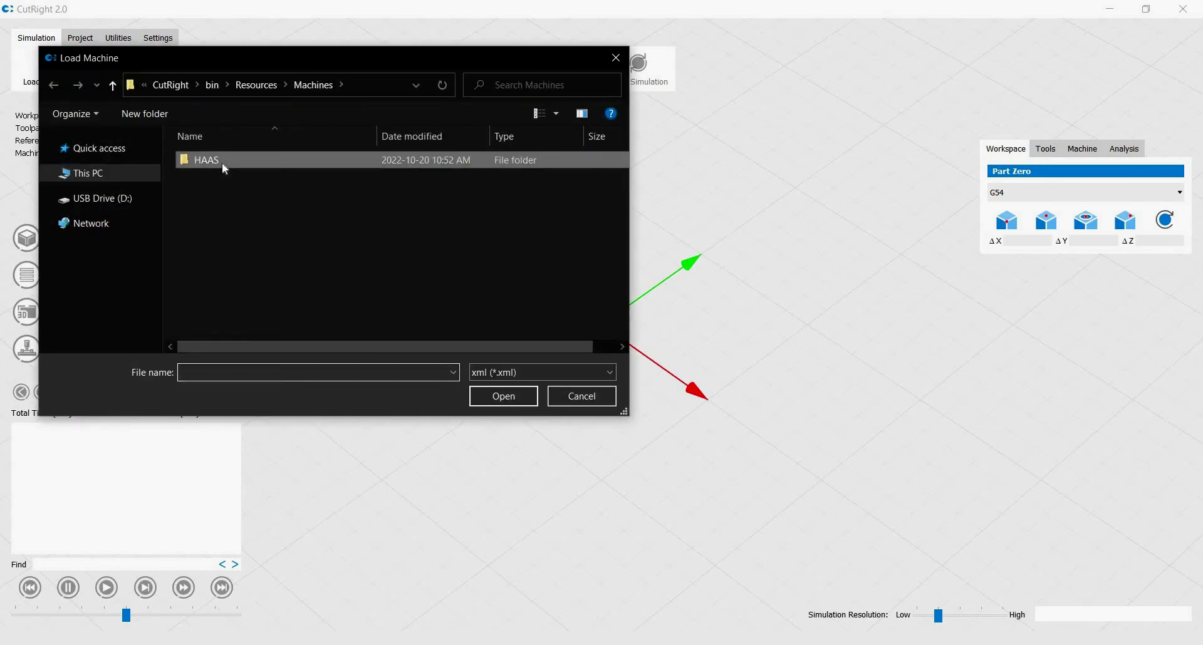
{"action": "double_click", "coordinate": [220, 161]}
{"action": "double_click", "coordinate": [207, 295]}
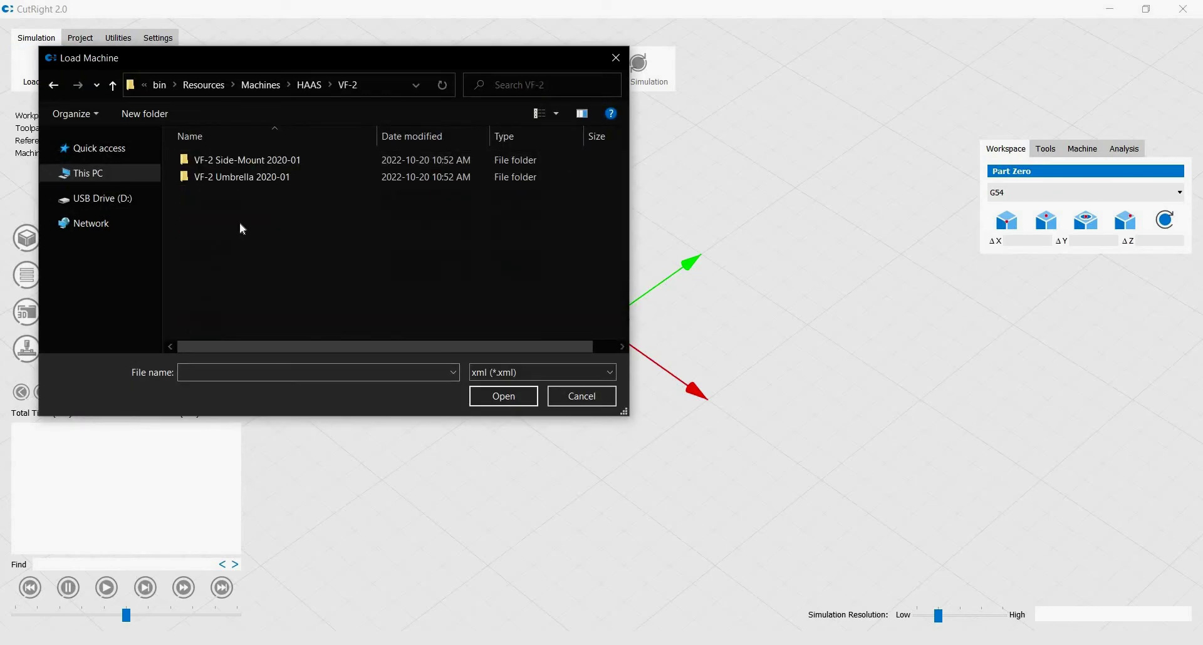
{"action": "double_click", "coordinate": [242, 164]}
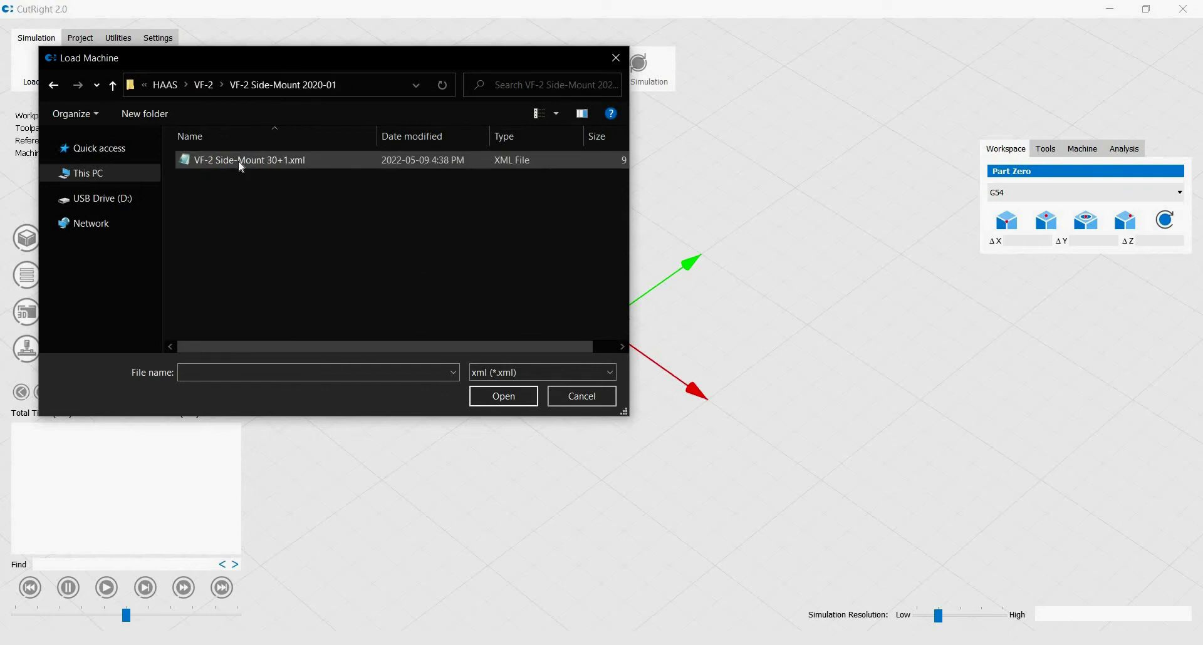
{"action": "left_click", "coordinate": [241, 164]}
{"action": "double_click", "coordinate": [242, 164]}
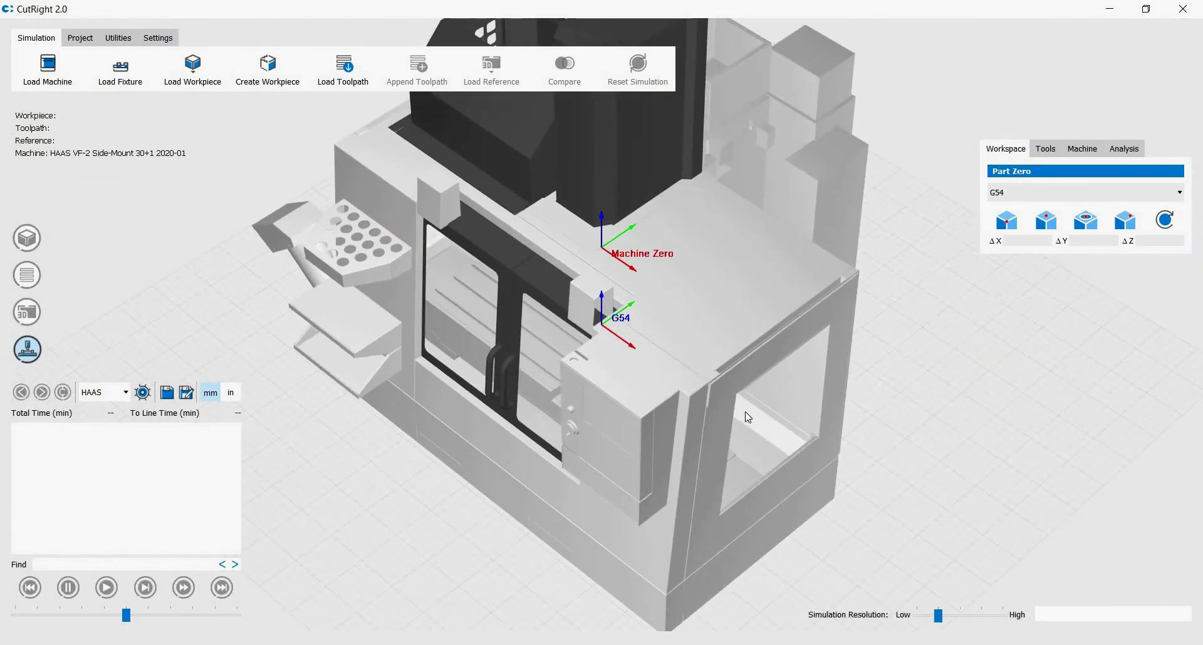
Orbit, pan and zoom in to get a close frontal view of the VF-2 machine table
{"action": "middle_click_drag", "start_coordinate": [757, 408], "coordinate": [850, 361]}
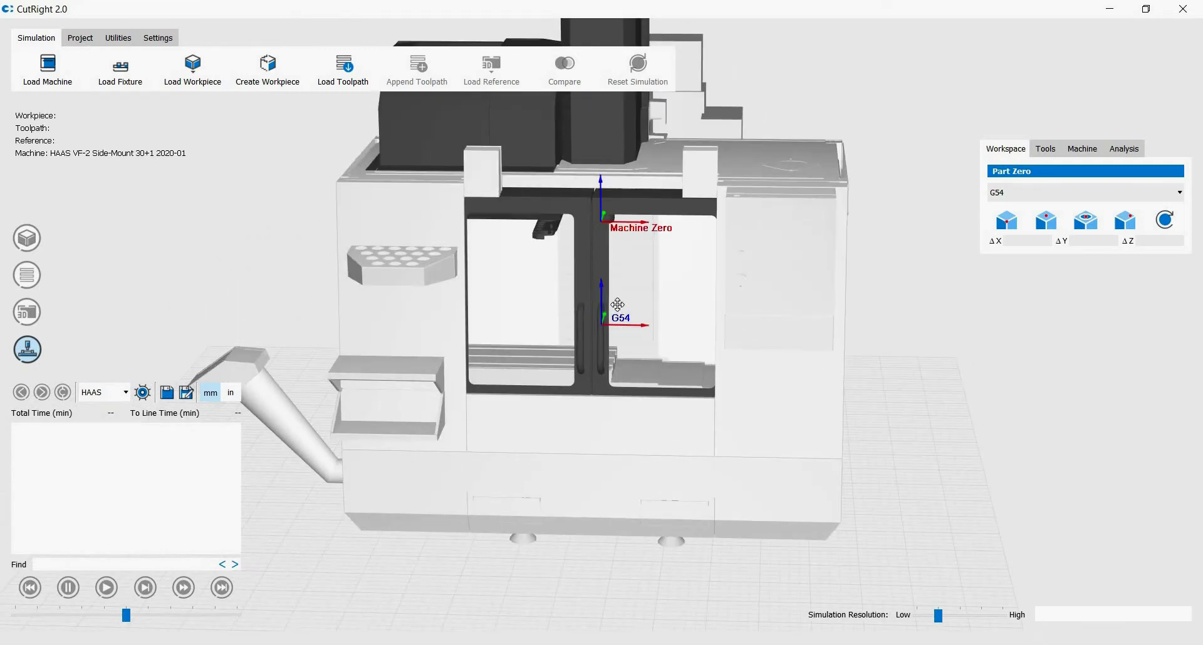
{"action": "middle_click_drag", "start_coordinate": [621, 332], "coordinate": [660, 328]}
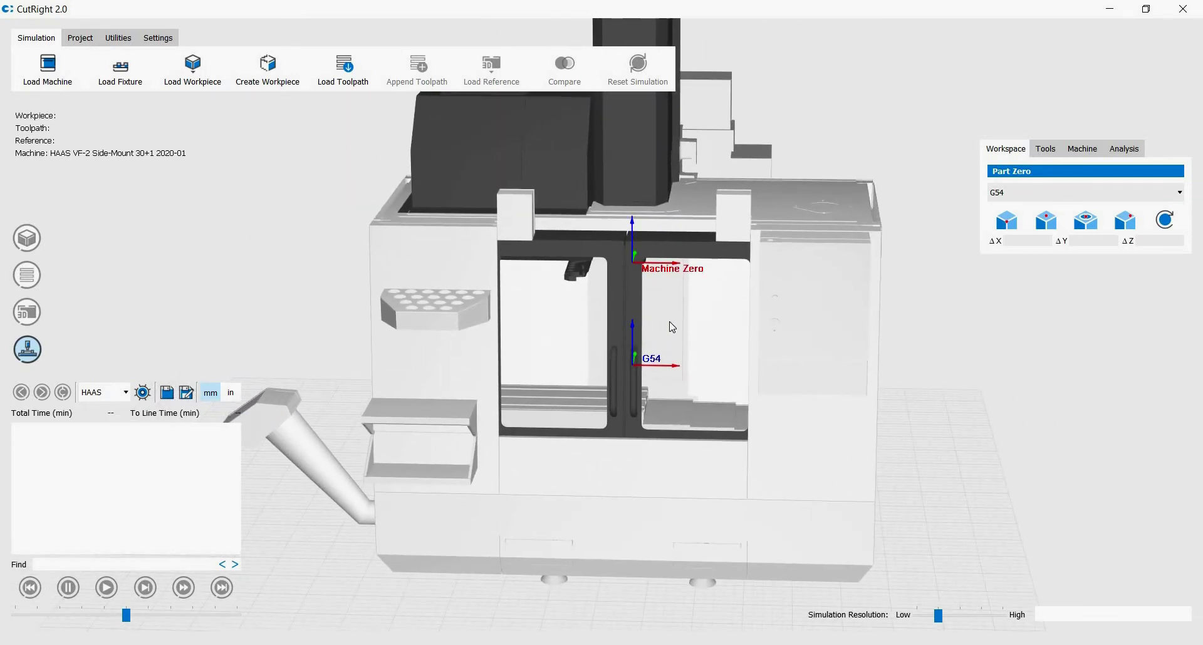
{"action": "left_click_drag", "start_coordinate": [656, 328], "coordinate": [713, 345]}
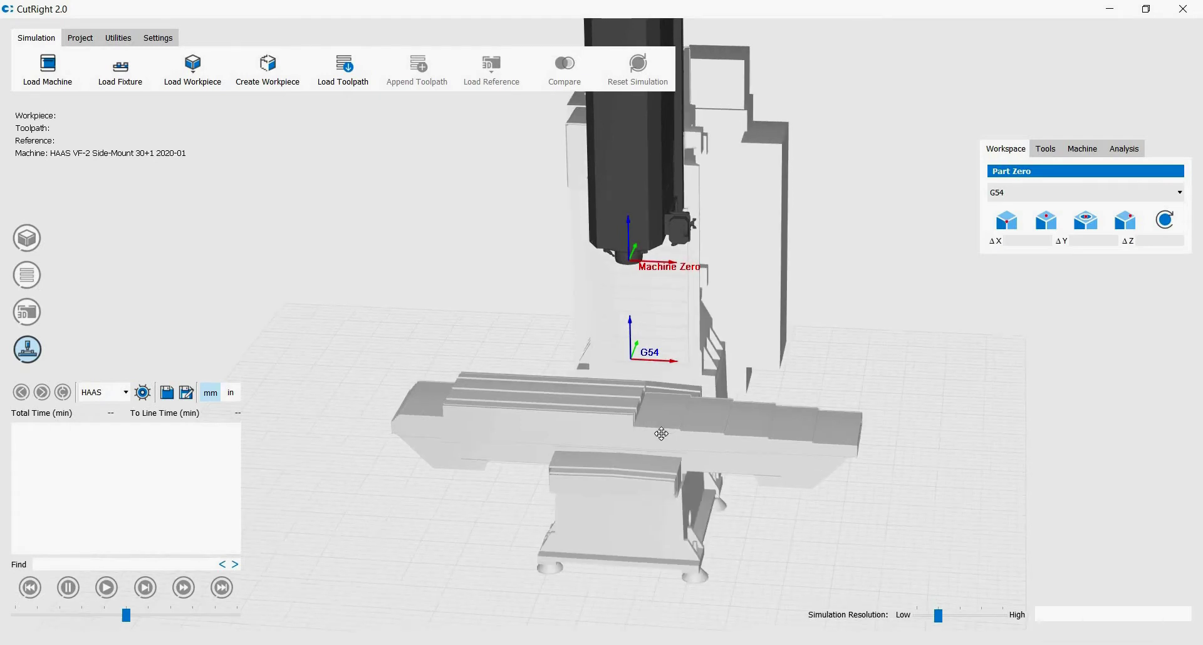
{"action": "scroll", "coordinate": [663, 432], "scroll_direction": "up", "scroll_amount": 5}
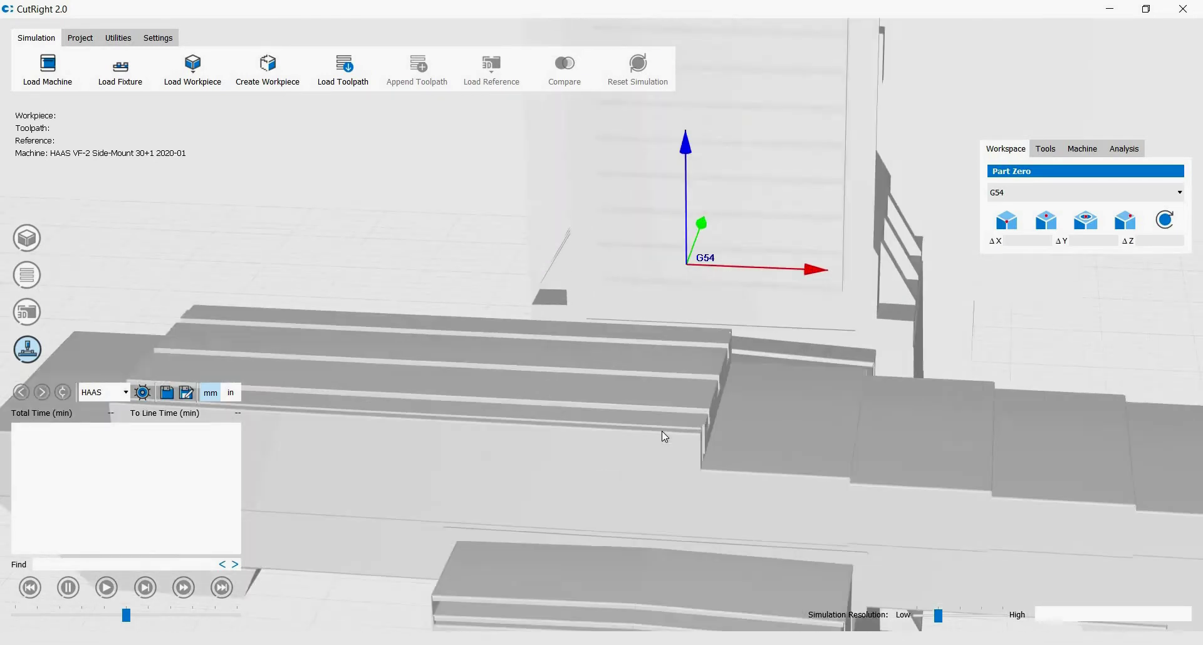
{"action": "scroll", "coordinate": [661, 431], "scroll_direction": "up", "scroll_amount": 1}
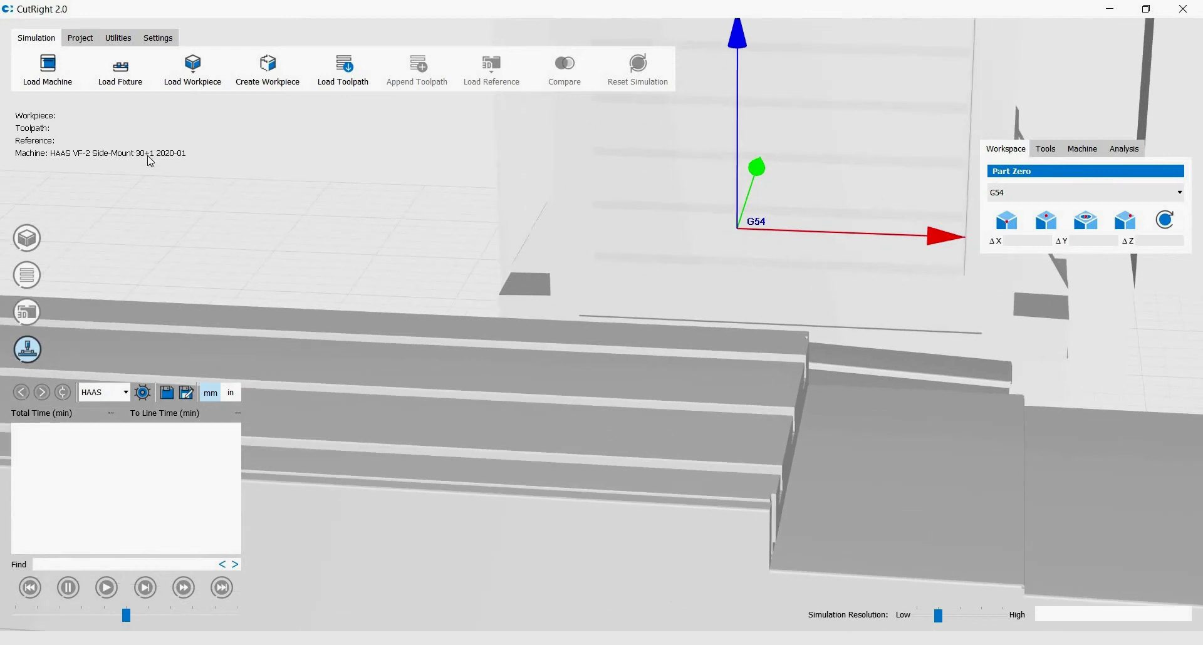
Load KURT D688 Vise.stl as the fixture with its units set to inches
{"action": "left_click", "coordinate": [104, 88]}
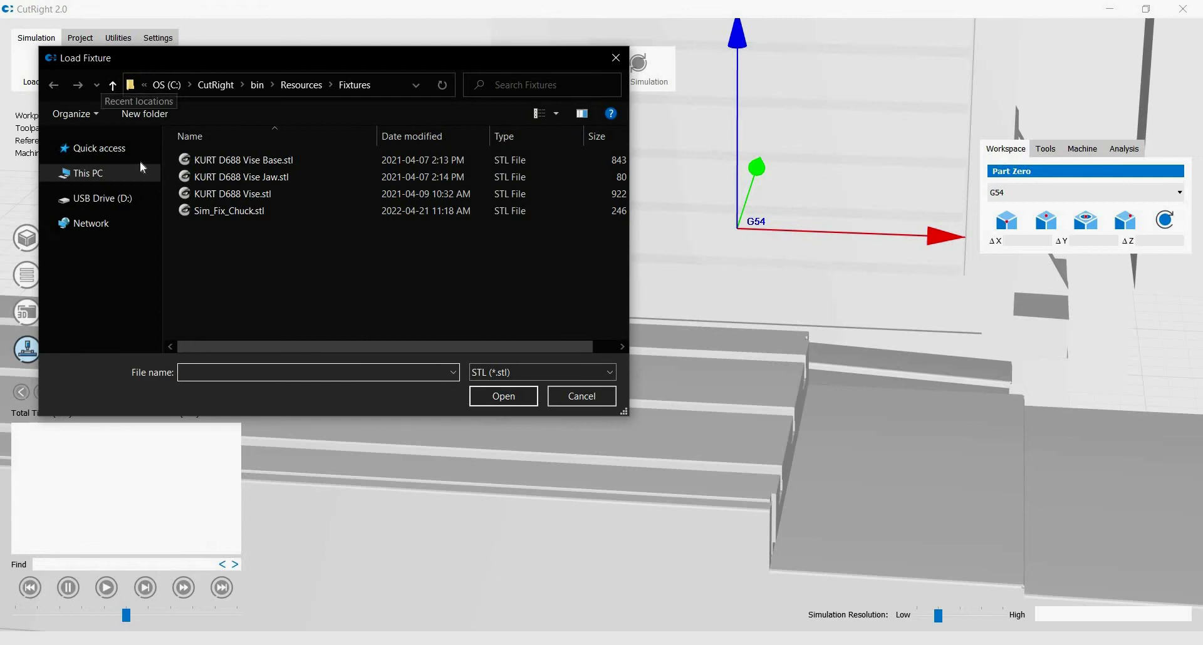
{"action": "left_click", "coordinate": [351, 193]}
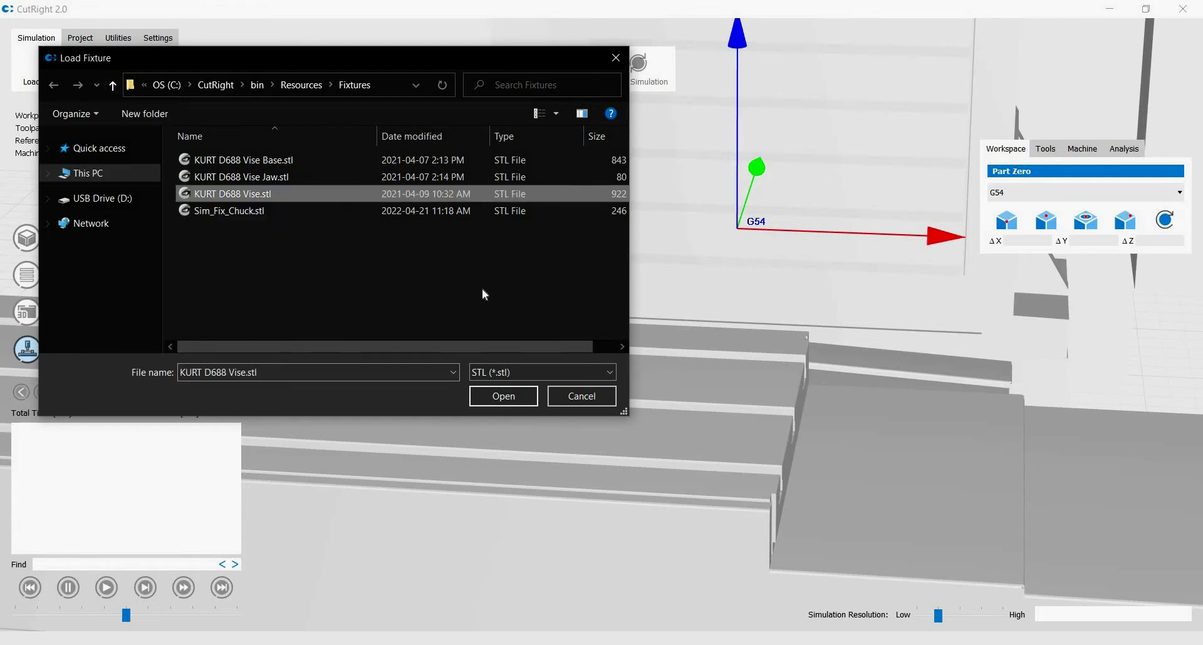
{"action": "left_click", "coordinate": [513, 400]}
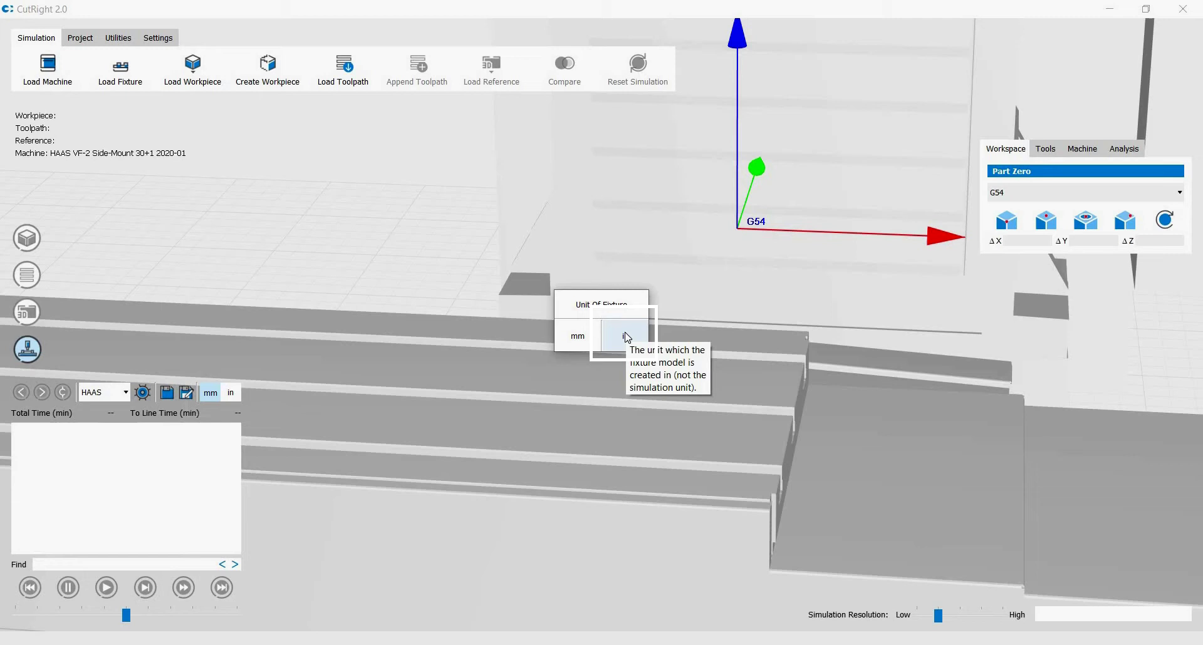
{"action": "left_click", "coordinate": [627, 337]}
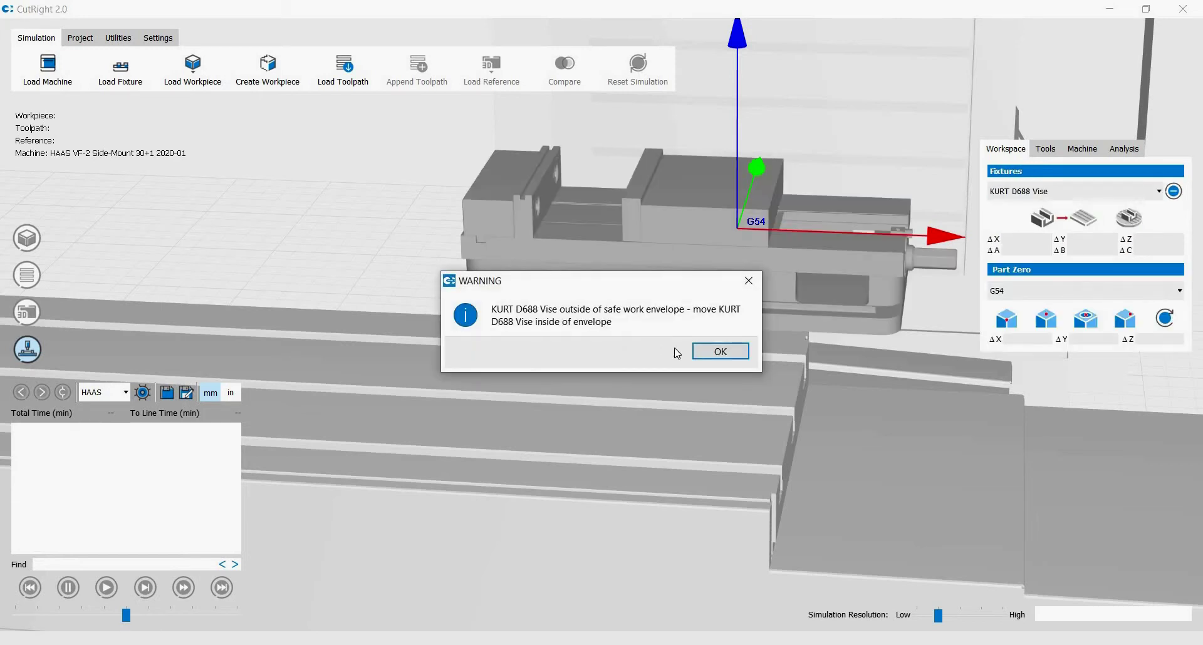
Dismiss the envelope warning and enter -90 in the vise's ΔC rotation field
{"action": "left_click", "coordinate": [713, 349]}
{"action": "left_click_drag", "start_coordinate": [779, 384], "coordinate": [543, 372]}
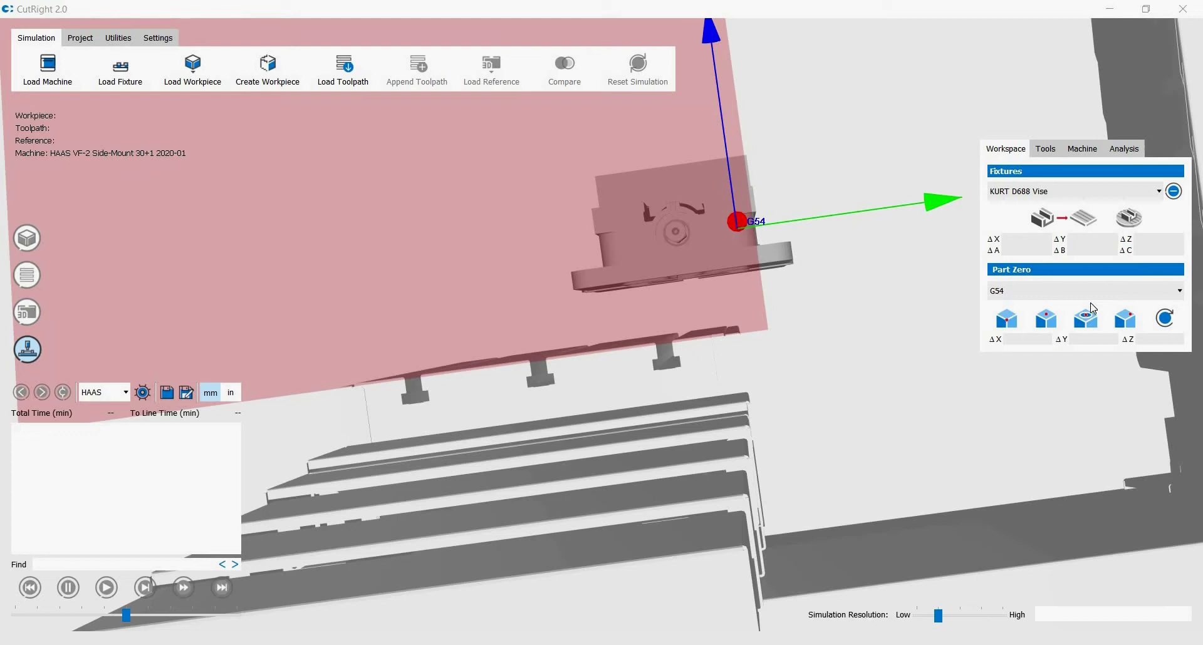
{"action": "type", "text": "-90"}
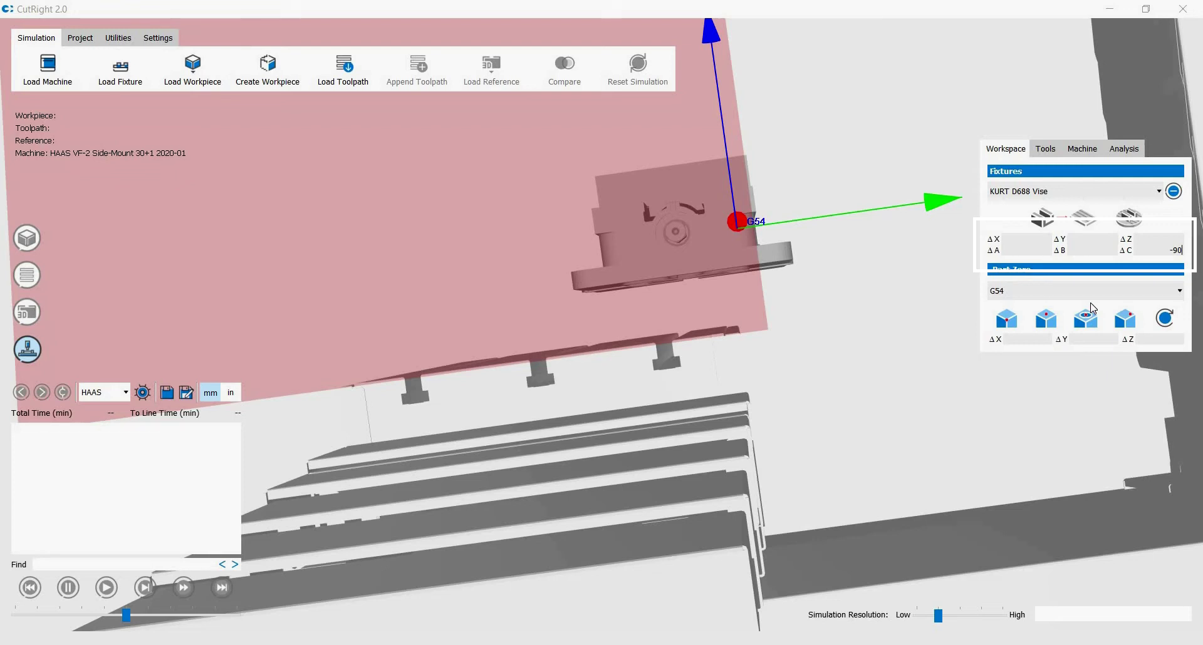
Apply the -90 rotation and snap the vise's base face down onto the table top
{"action": "key", "text": "Return"}
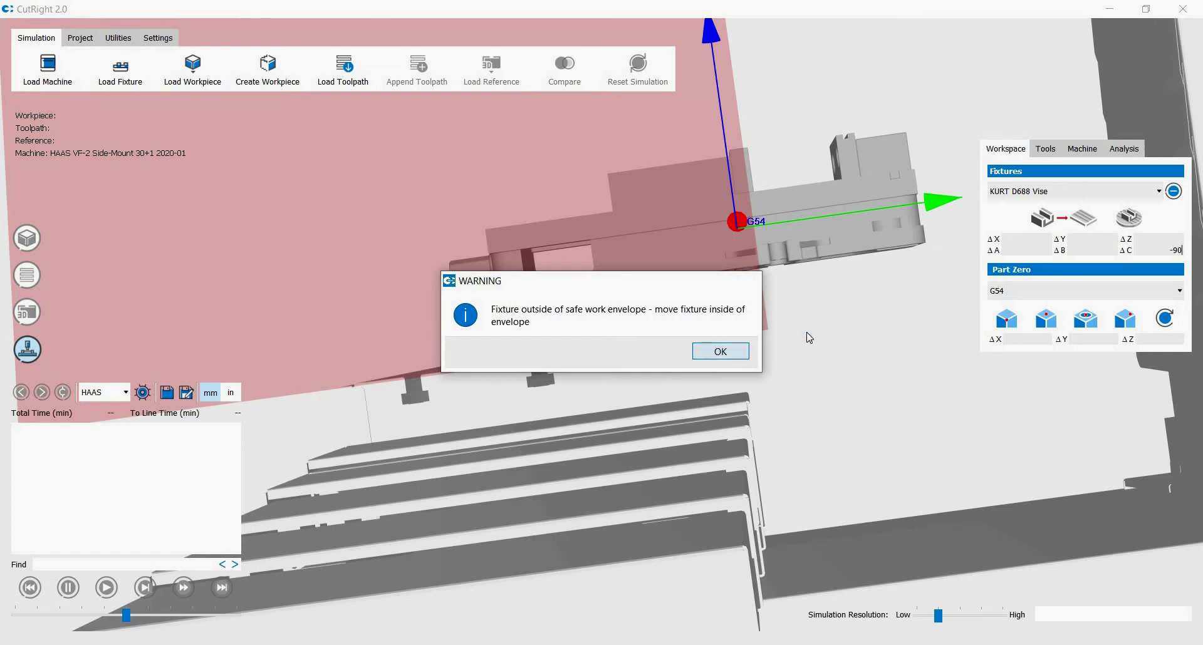
{"action": "left_click", "coordinate": [742, 351]}
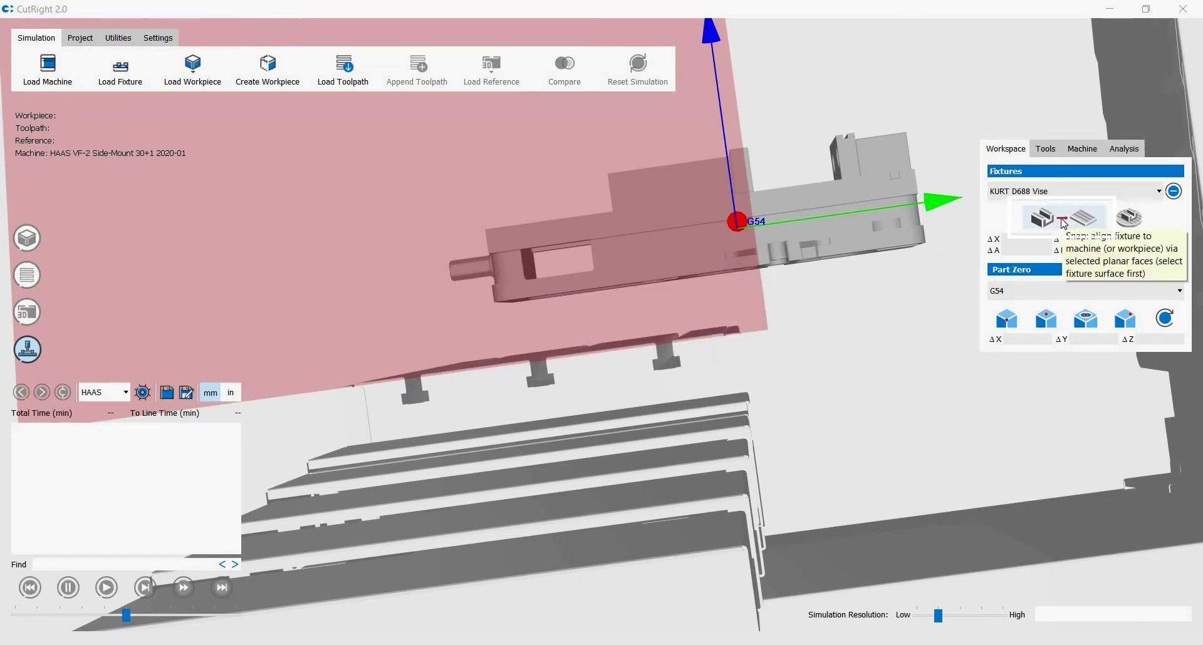
{"action": "left_click", "coordinate": [1063, 220]}
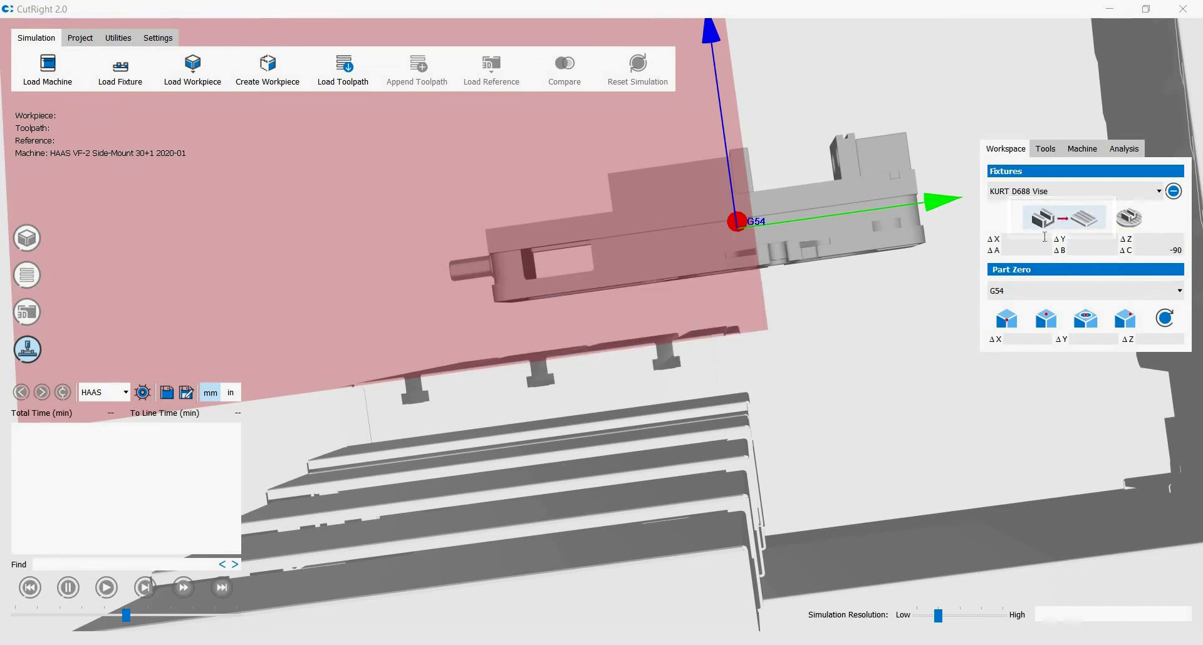
{"action": "left_click", "coordinate": [775, 289]}
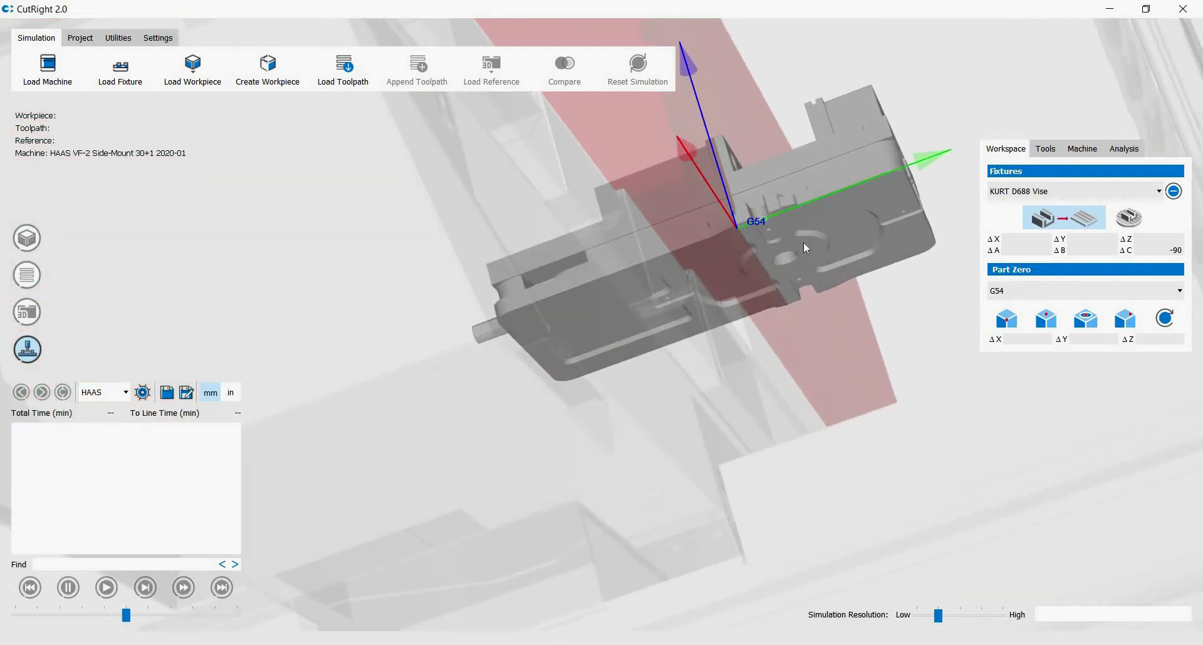
{"action": "left_click", "coordinate": [802, 244]}
{"action": "left_click", "coordinate": [689, 274]}
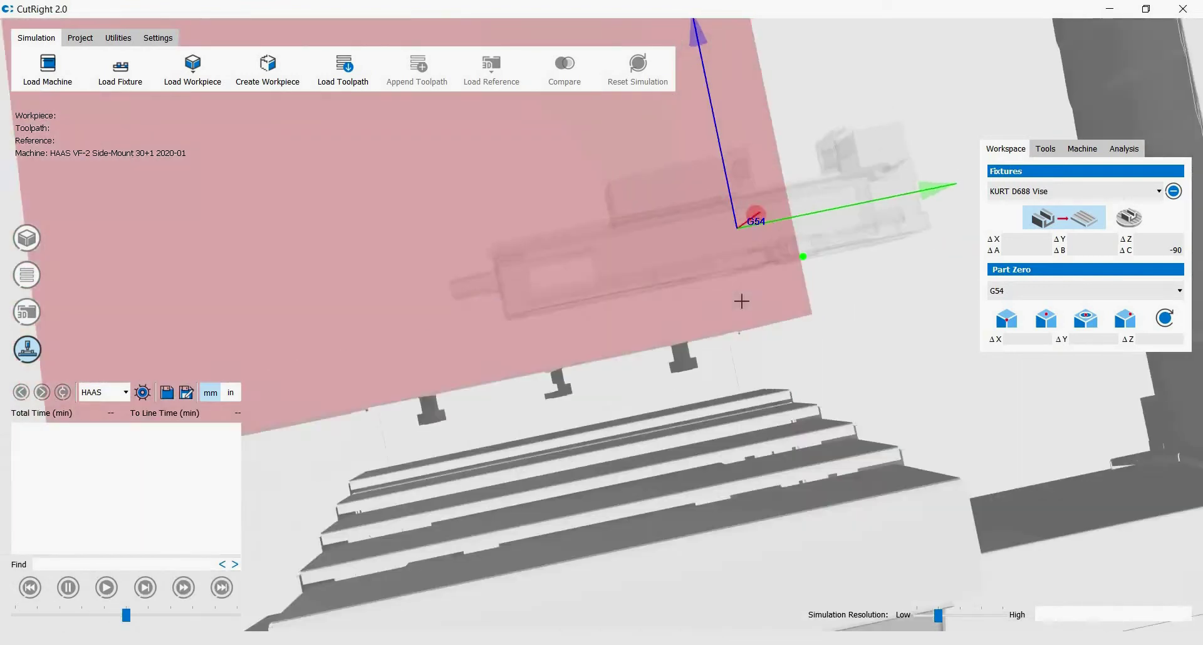
{"action": "left_click", "coordinate": [607, 349]}
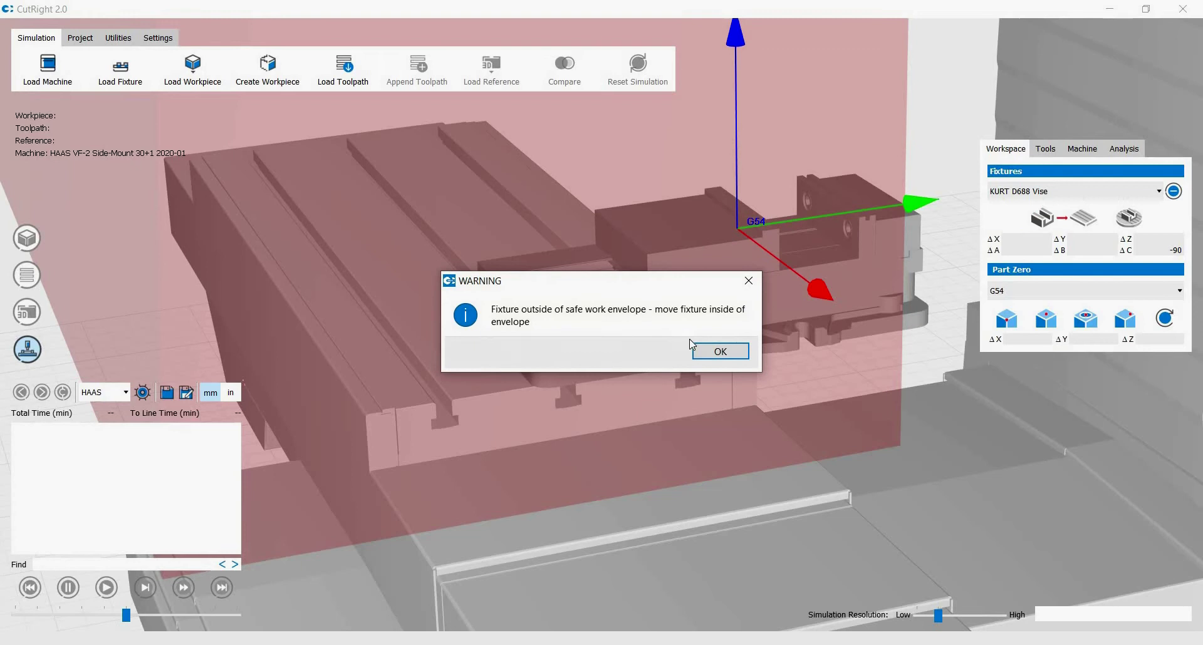
{"action": "left_click", "coordinate": [717, 349]}
Check the seated vise from several angles with the fixture positioning tool active
{"action": "left_click_drag", "start_coordinate": [758, 369], "coordinate": [963, 318]}
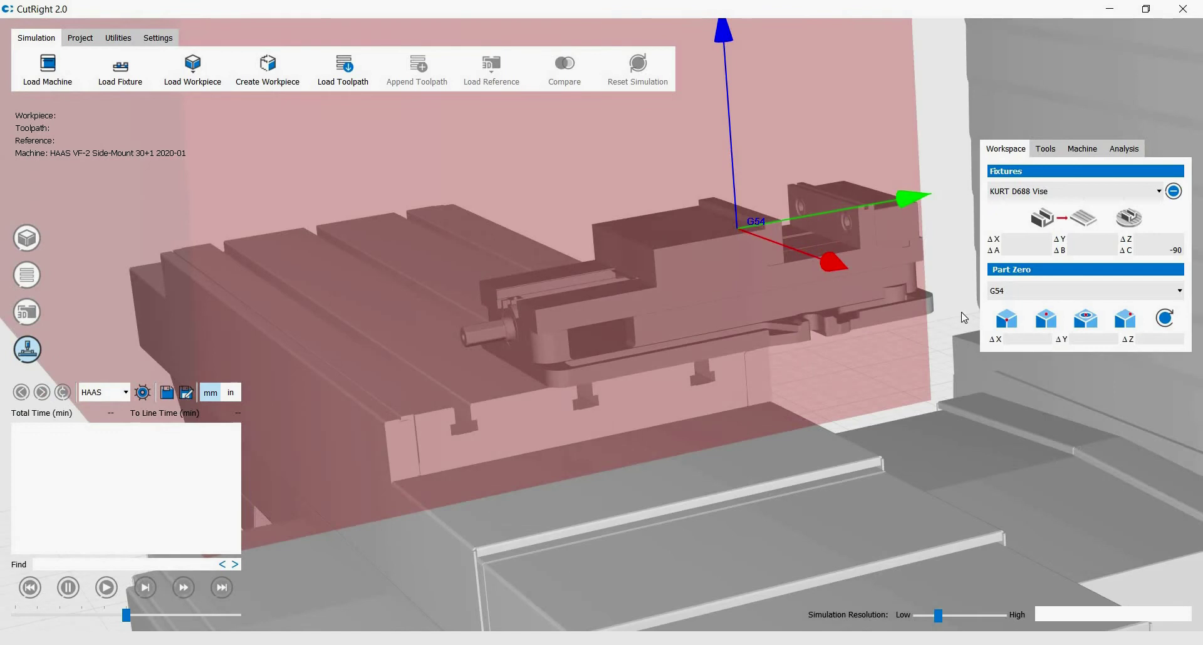
{"action": "left_click", "coordinate": [1061, 218]}
{"action": "scroll", "coordinate": [871, 313], "scroll_direction": "up", "scroll_amount": 6}
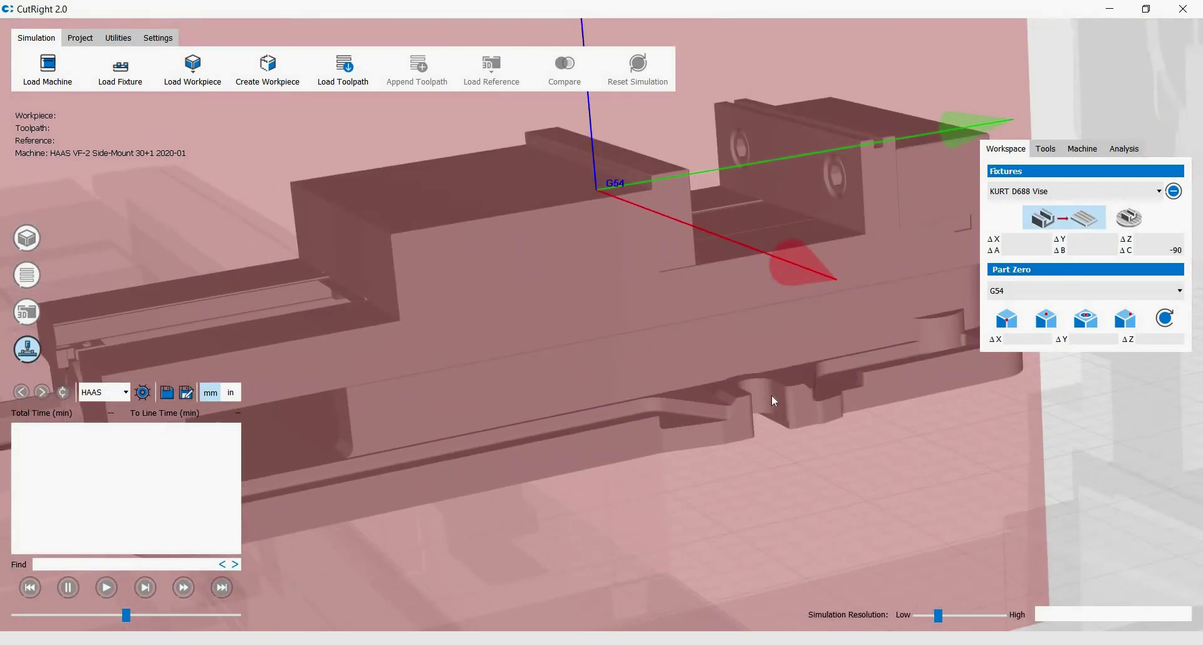
{"action": "scroll", "coordinate": [752, 395], "scroll_direction": "down", "scroll_amount": 3}
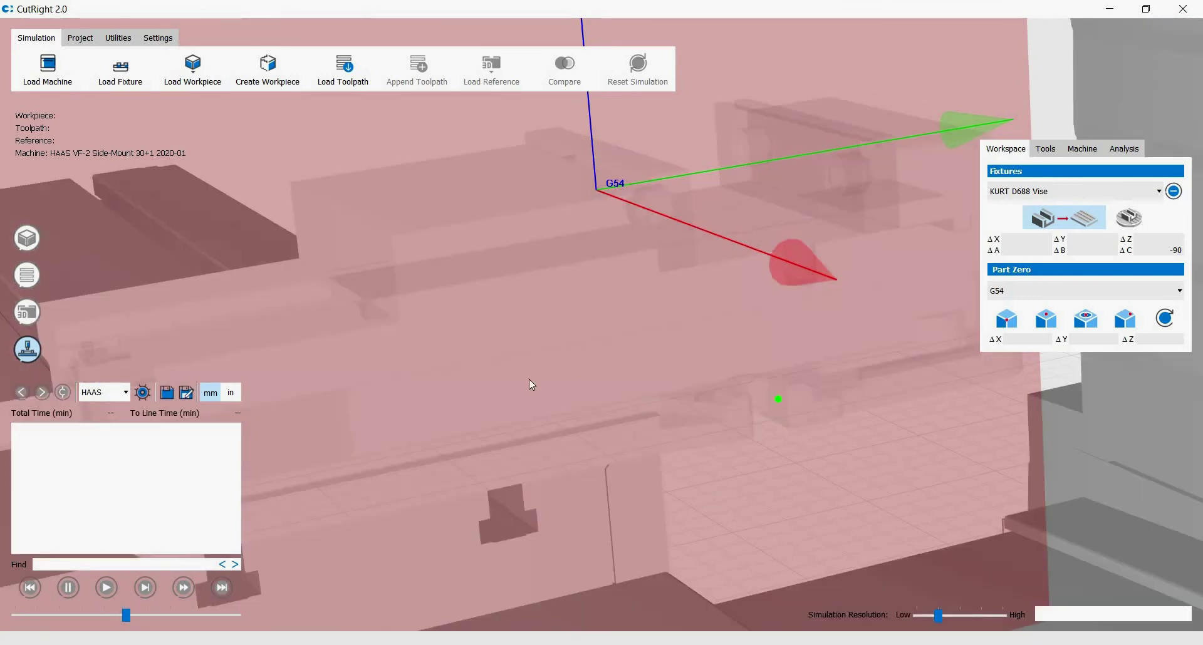
{"action": "left_click_drag", "start_coordinate": [529, 378], "coordinate": [547, 317]}
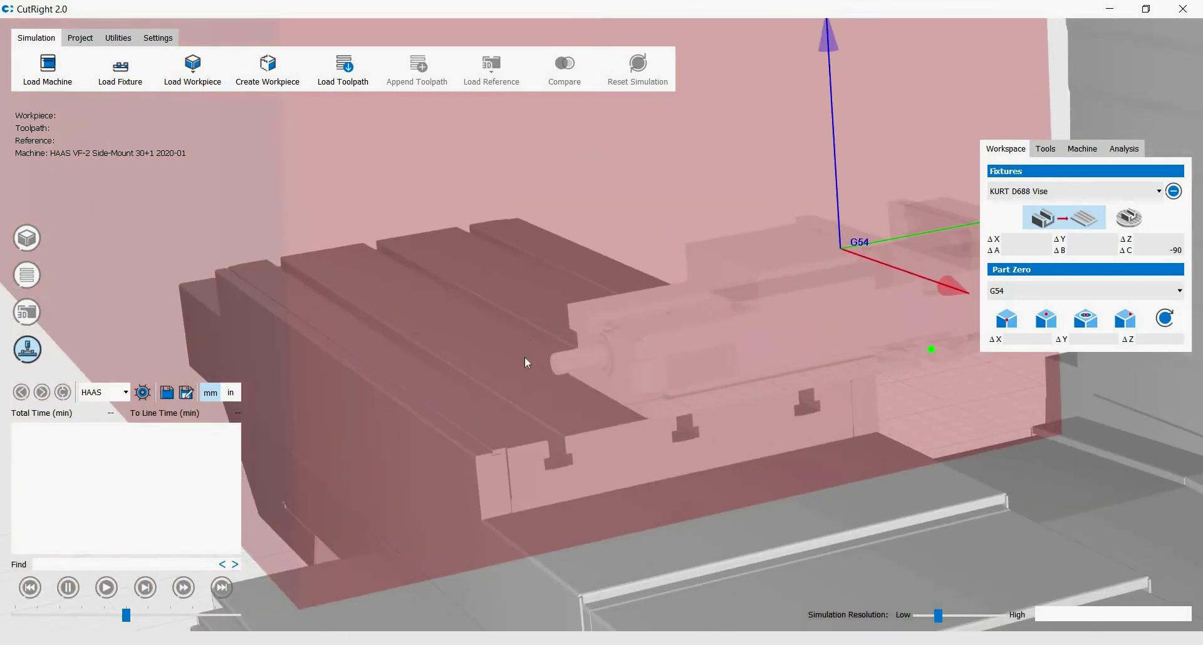
{"action": "scroll", "coordinate": [524, 358], "scroll_direction": "up", "scroll_amount": 3}
{"action": "scroll", "coordinate": [501, 361], "scroll_direction": "up", "scroll_amount": 2}
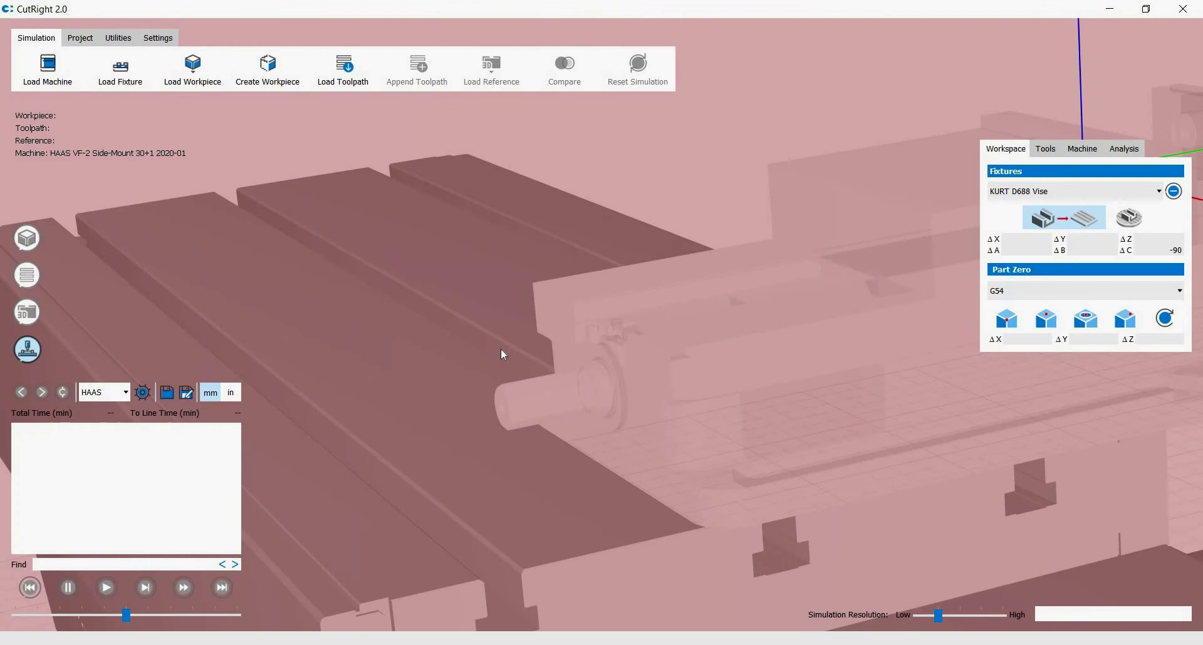
{"action": "scroll", "coordinate": [501, 349], "scroll_direction": "down", "scroll_amount": 5}
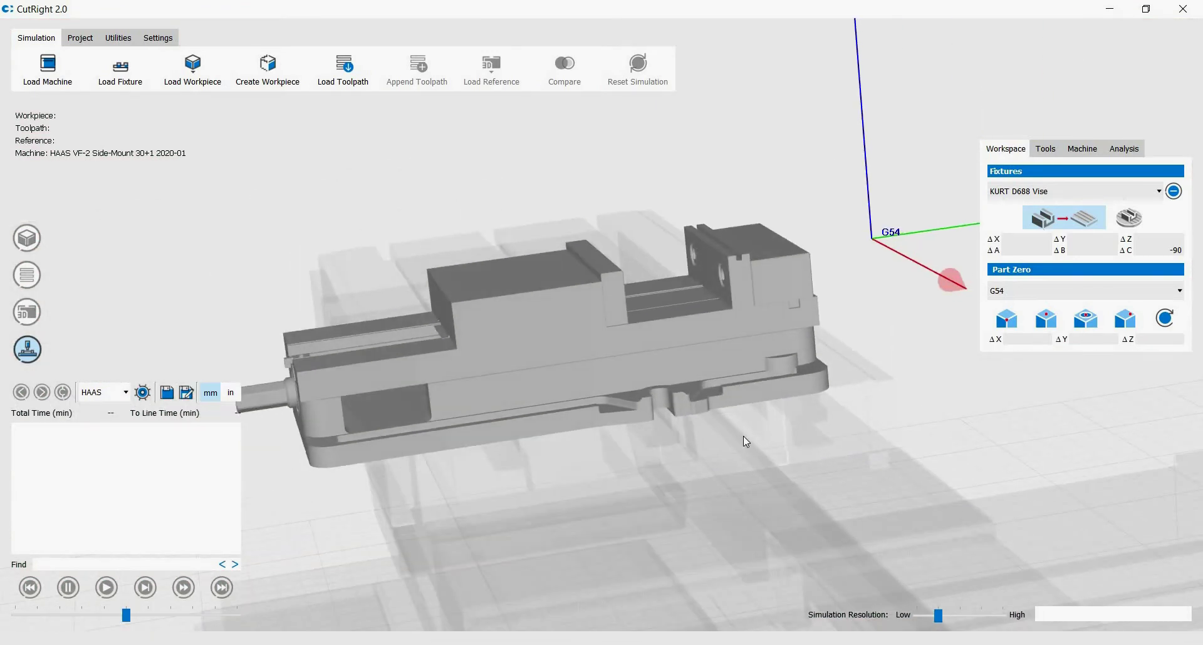
{"action": "scroll", "coordinate": [743, 436], "scroll_direction": "up", "scroll_amount": 6}
{"action": "scroll", "coordinate": [627, 466], "scroll_direction": "down", "scroll_amount": 1}
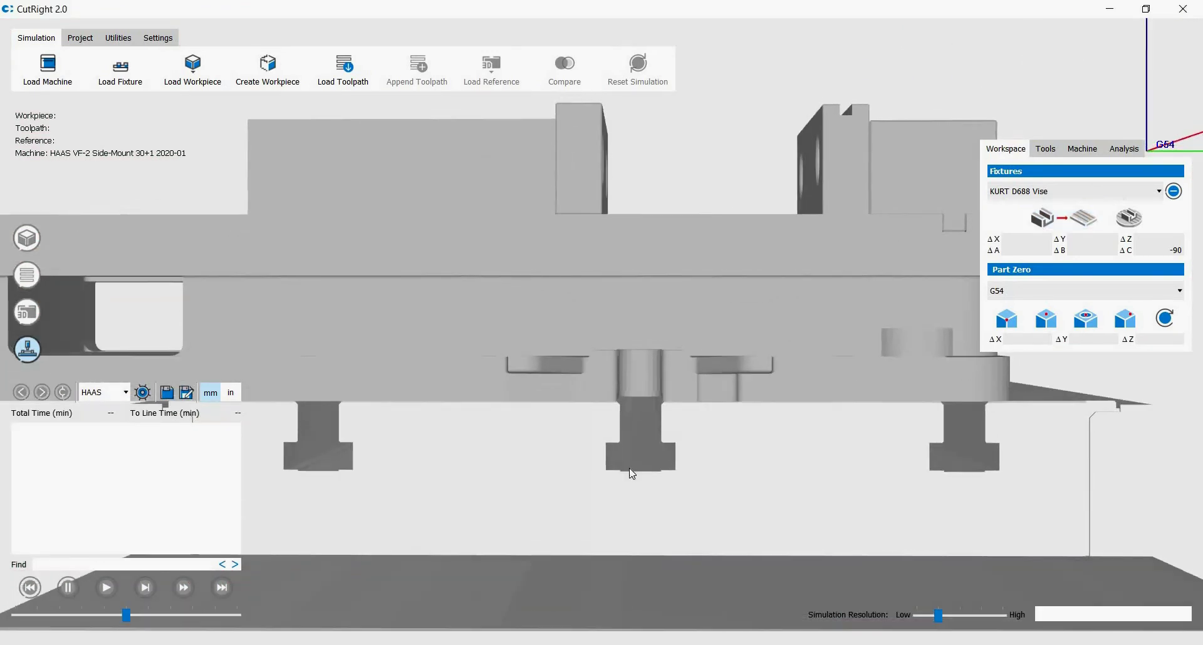
{"action": "scroll", "coordinate": [727, 404], "scroll_direction": "down", "scroll_amount": 4}
Offset the vise to ΔX -200 and zoom out to see the whole table
{"action": "key", "text": "i"}
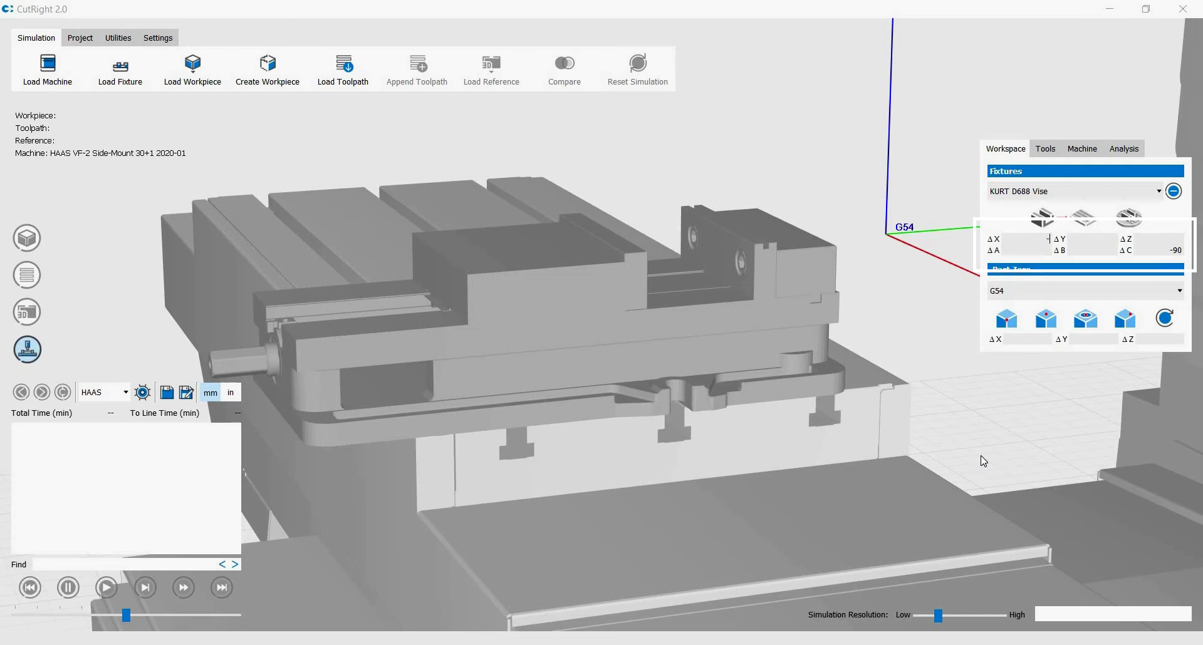
{"action": "type", "text": "200"}
{"action": "key", "text": "Return"}
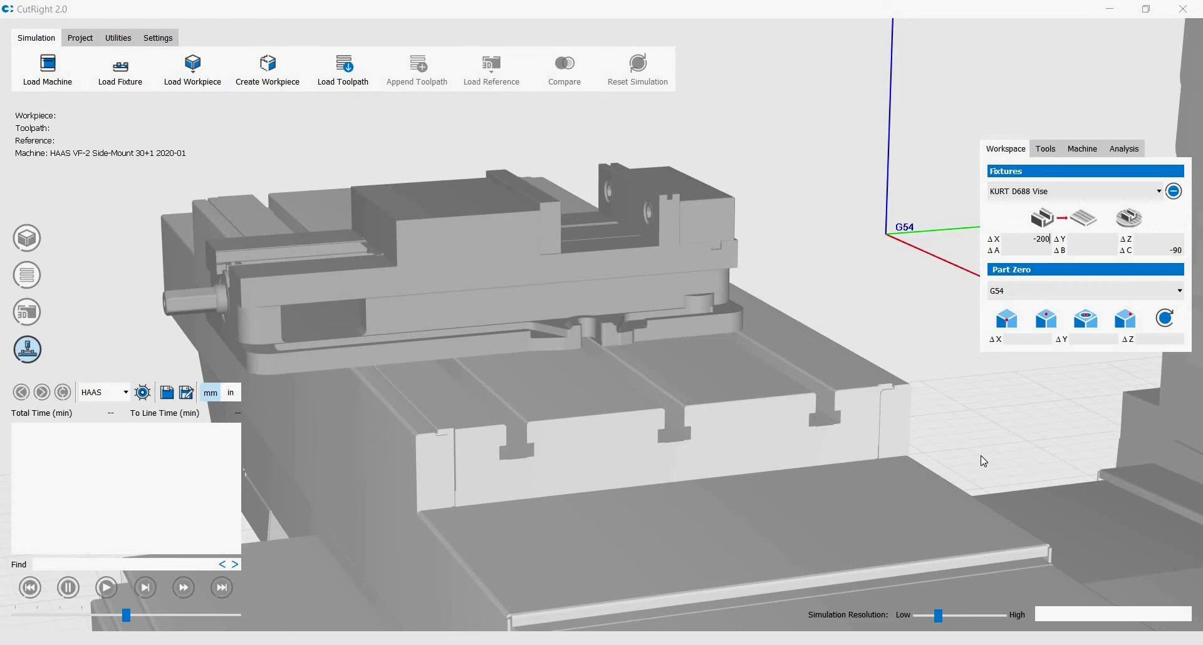
{"action": "middle_click_drag", "start_coordinate": [706, 452], "coordinate": [787, 378]}
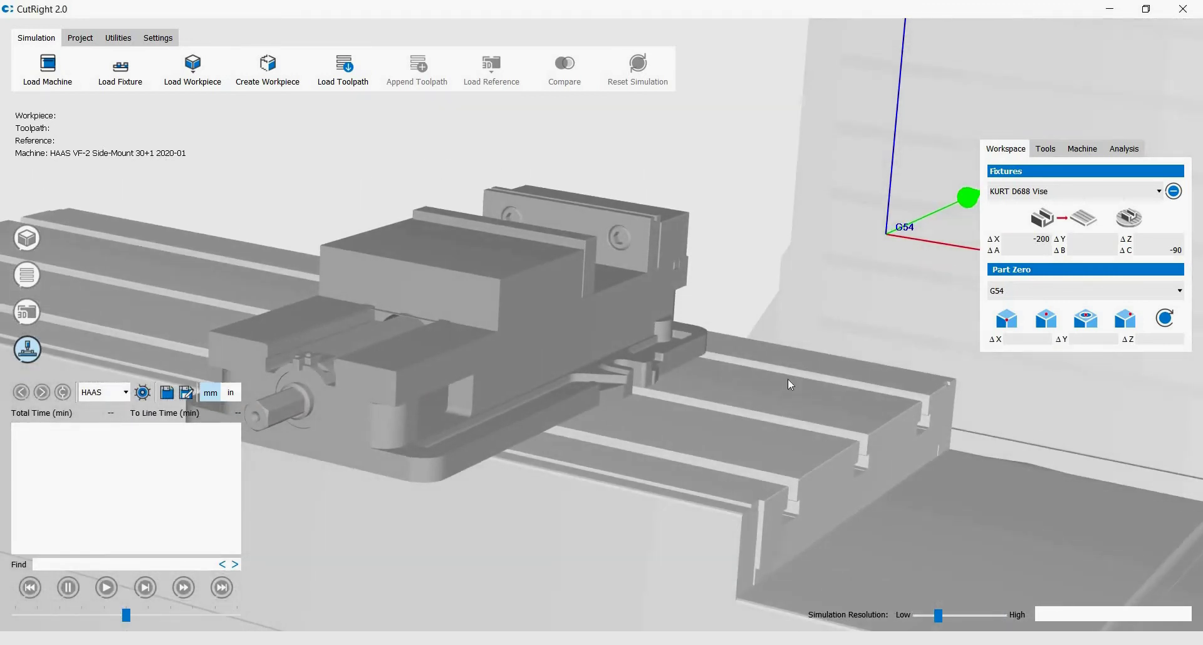
{"action": "scroll", "coordinate": [788, 378], "scroll_direction": "down", "scroll_amount": 2}
{"action": "scroll", "coordinate": [478, 430], "scroll_direction": "down", "scroll_amount": 2}
{"action": "middle_click_drag", "start_coordinate": [478, 430], "coordinate": [467, 454]}
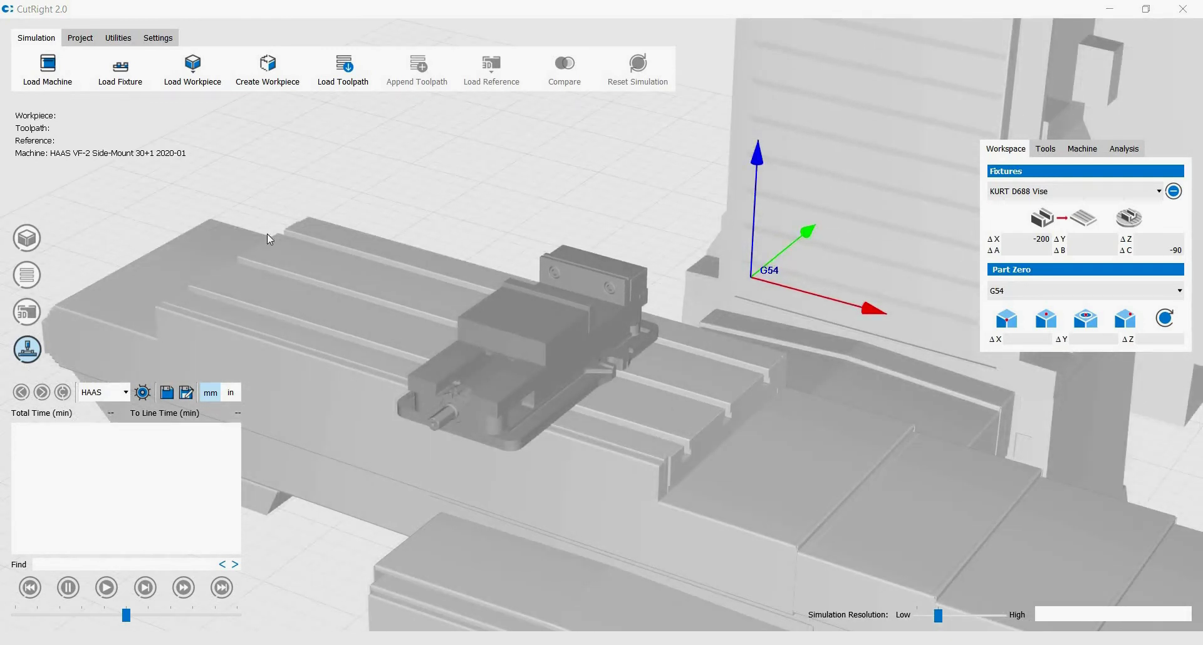
Load Simpoly Logo Blank.stl as the workpiece with its units set to mm
{"action": "left_click", "coordinate": [203, 84]}
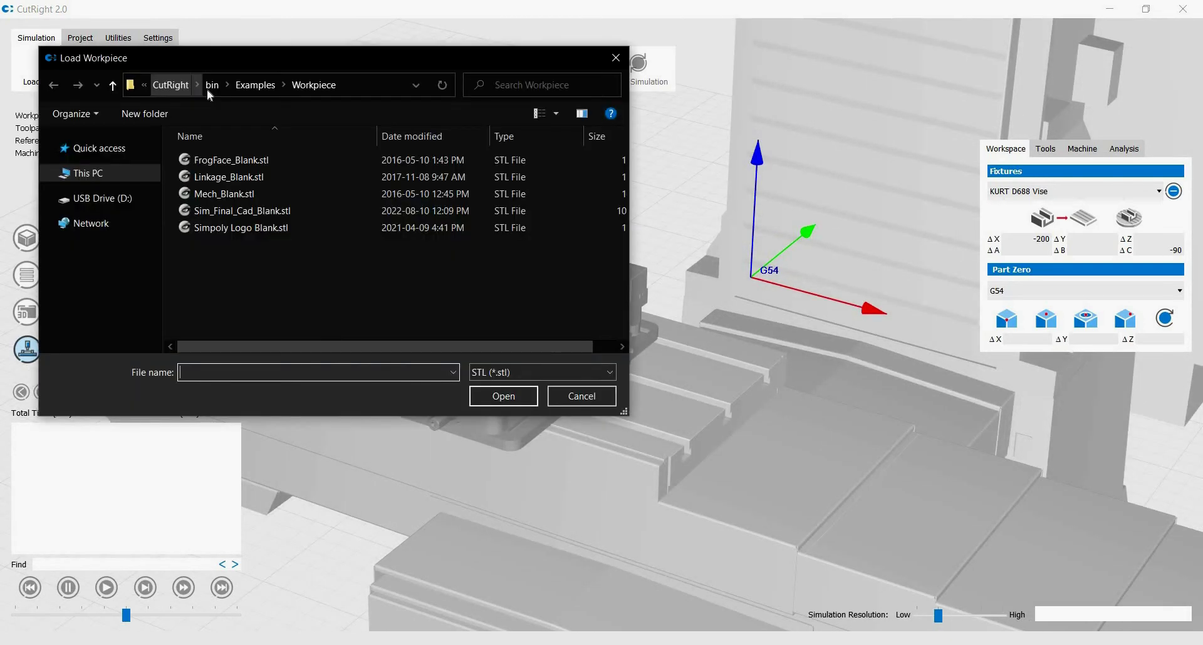
{"action": "left_click", "coordinate": [282, 227]}
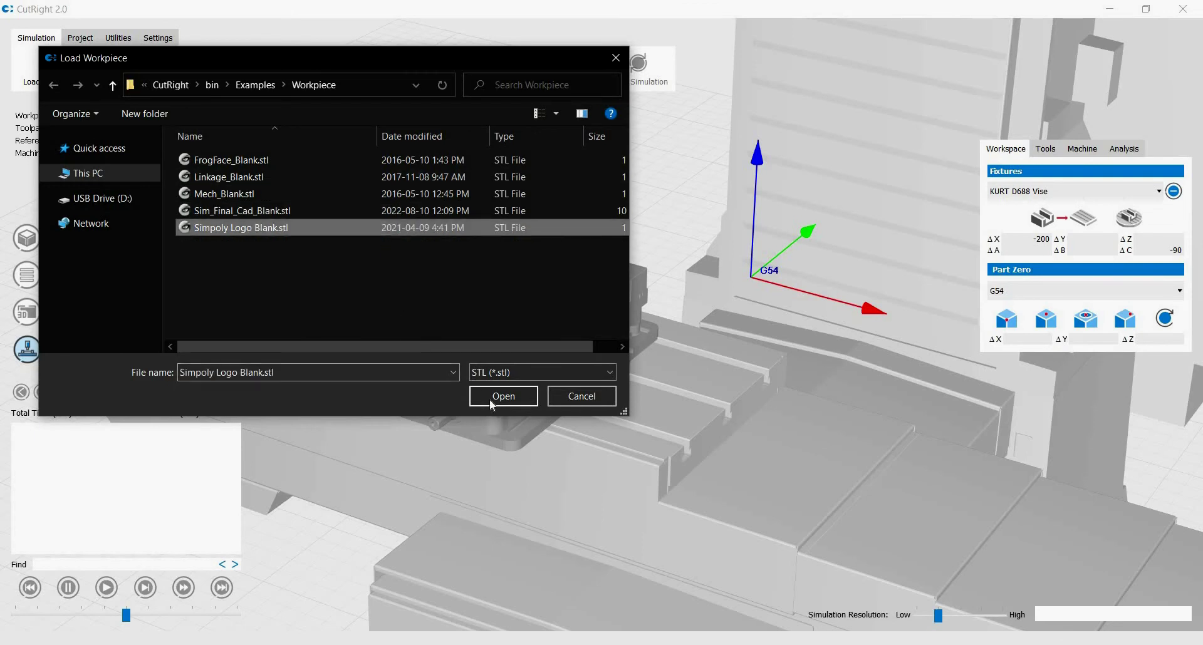
{"action": "left_click", "coordinate": [497, 396]}
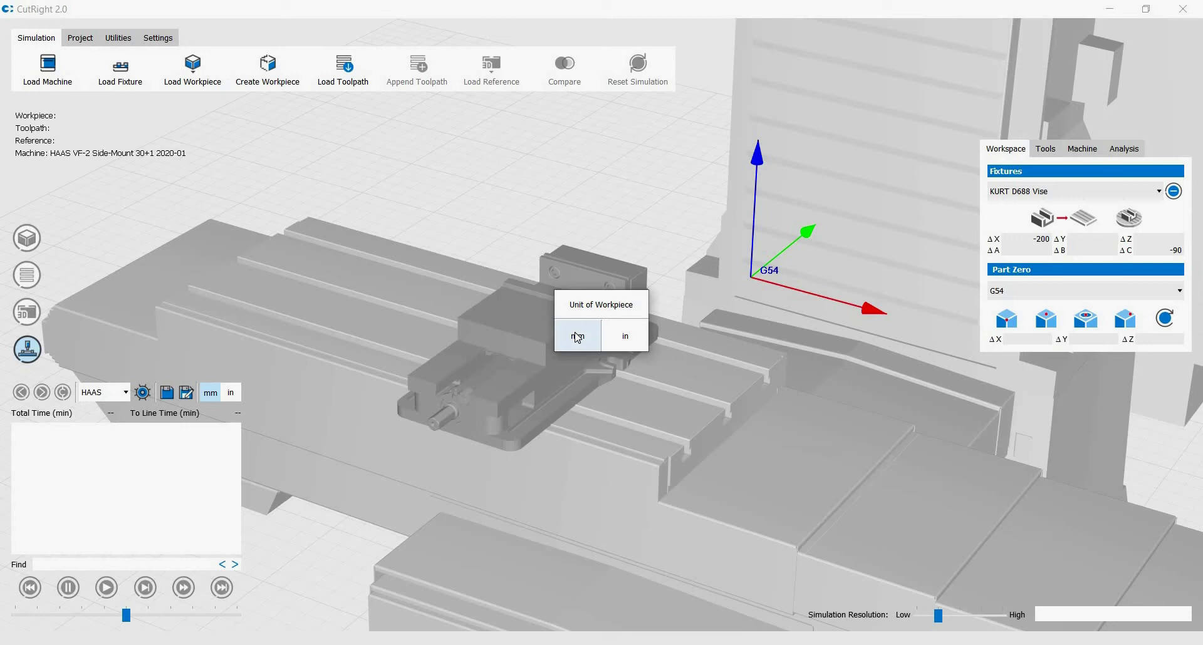
{"action": "left_click", "coordinate": [577, 337]}
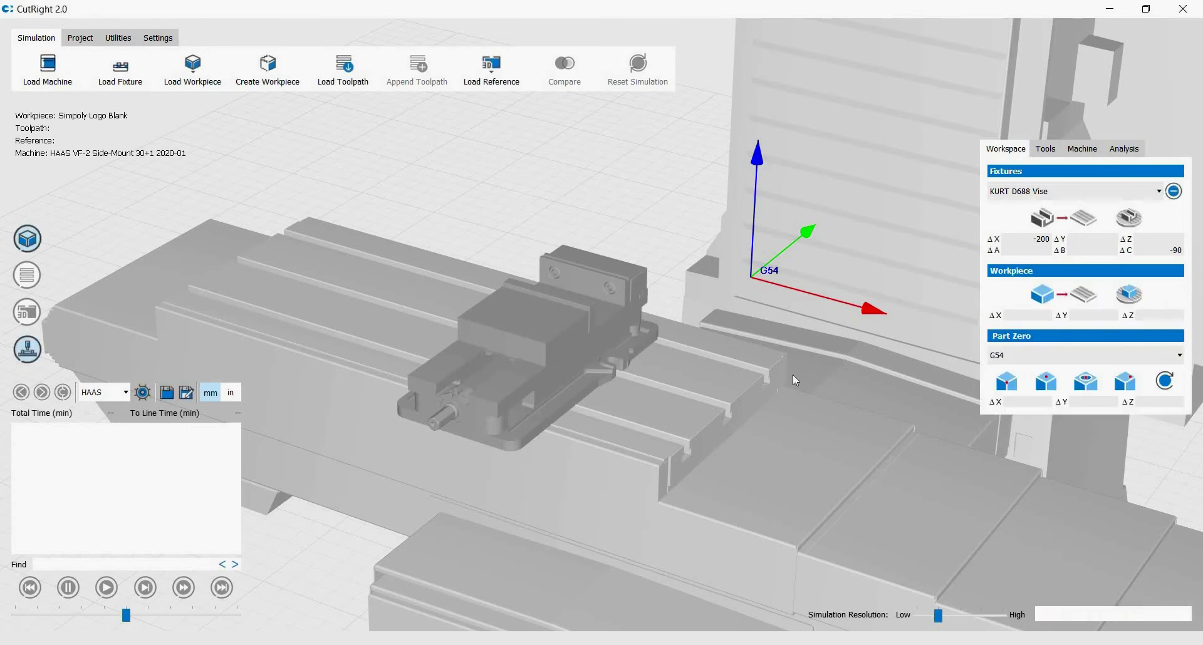
Snap two faces of the Simpoly Logo Blank against the matching vise and jaw faces
{"action": "left_click_drag", "start_coordinate": [795, 351], "coordinate": [770, 355]}
{"action": "scroll", "coordinate": [772, 355], "scroll_direction": "up", "scroll_amount": 5}
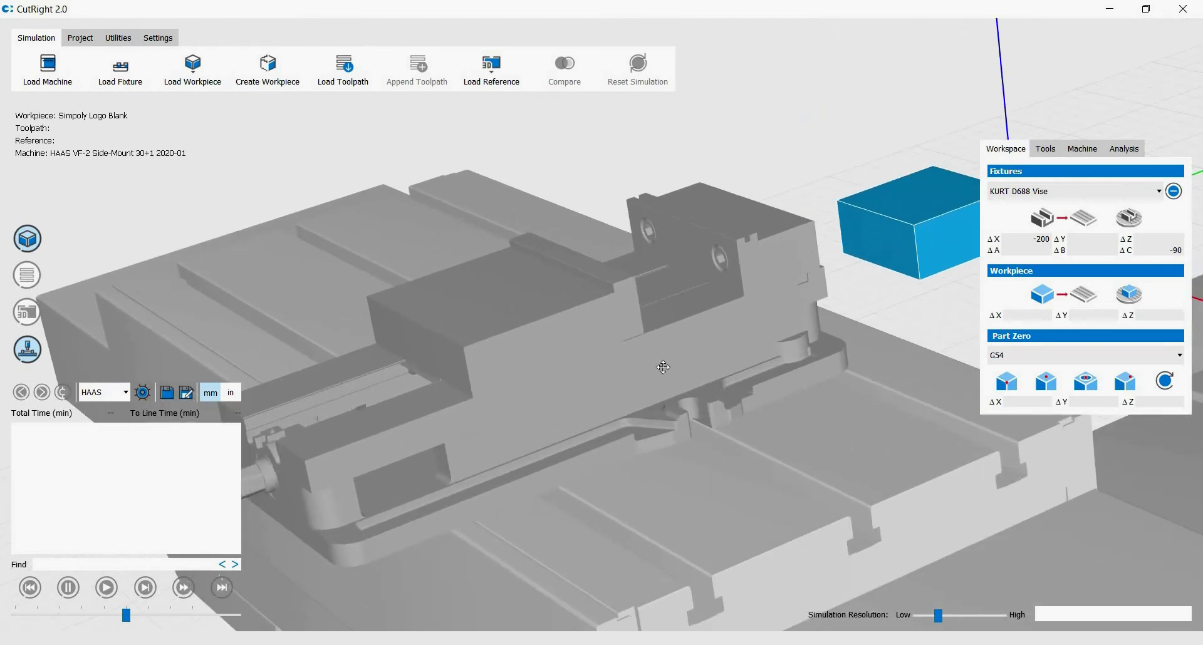
{"action": "scroll", "coordinate": [663, 367], "scroll_direction": "down", "scroll_amount": 3}
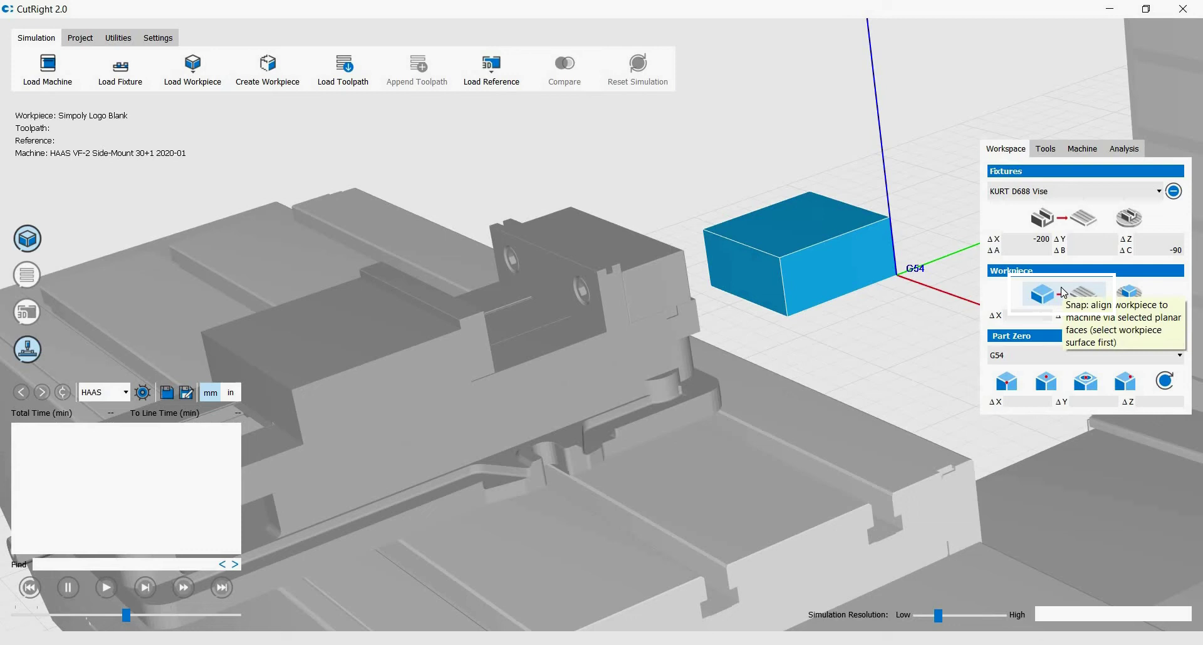
{"action": "left_click", "coordinate": [1063, 292]}
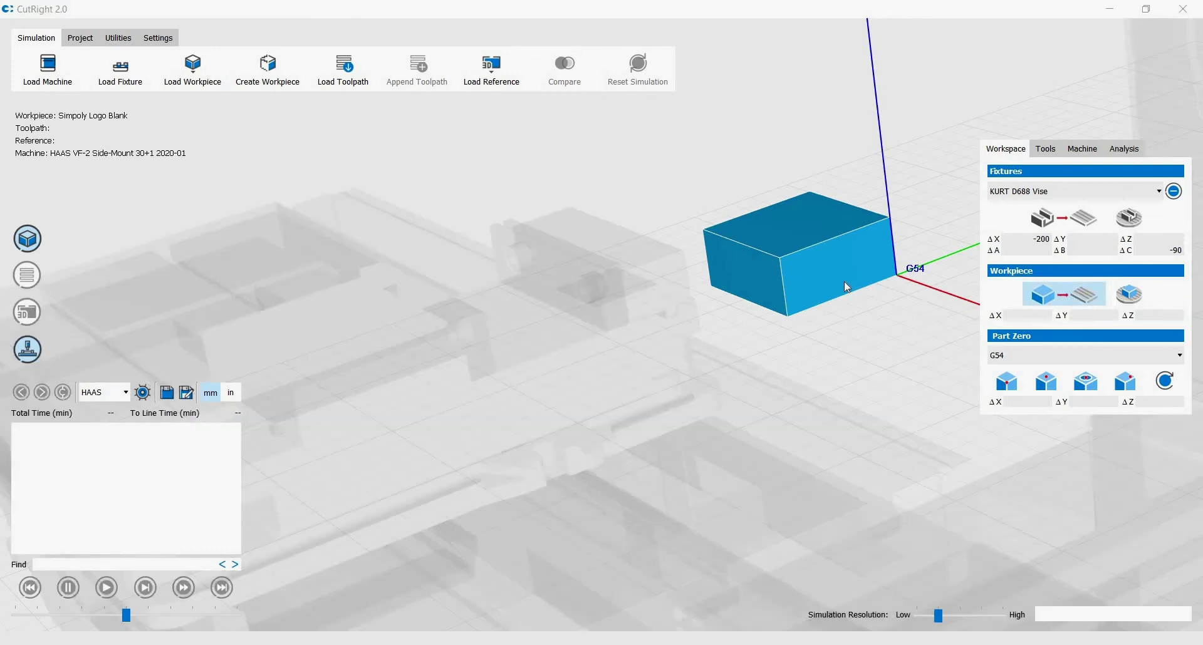
{"action": "left_click", "coordinate": [844, 282]}
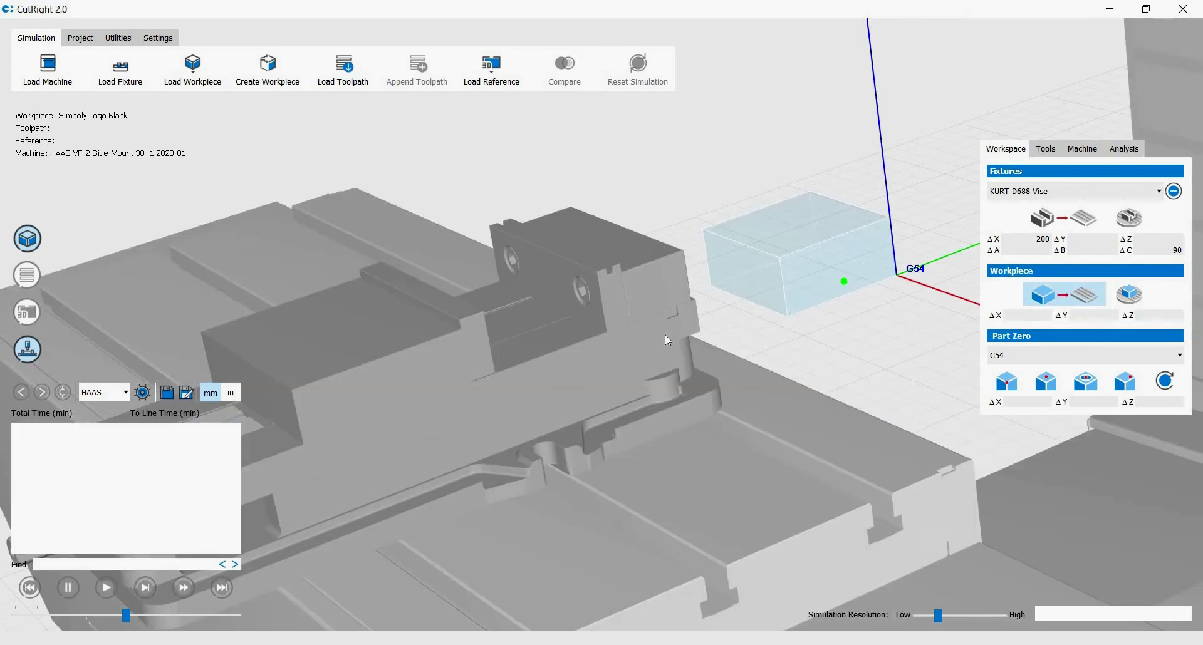
{"action": "left_click", "coordinate": [477, 347]}
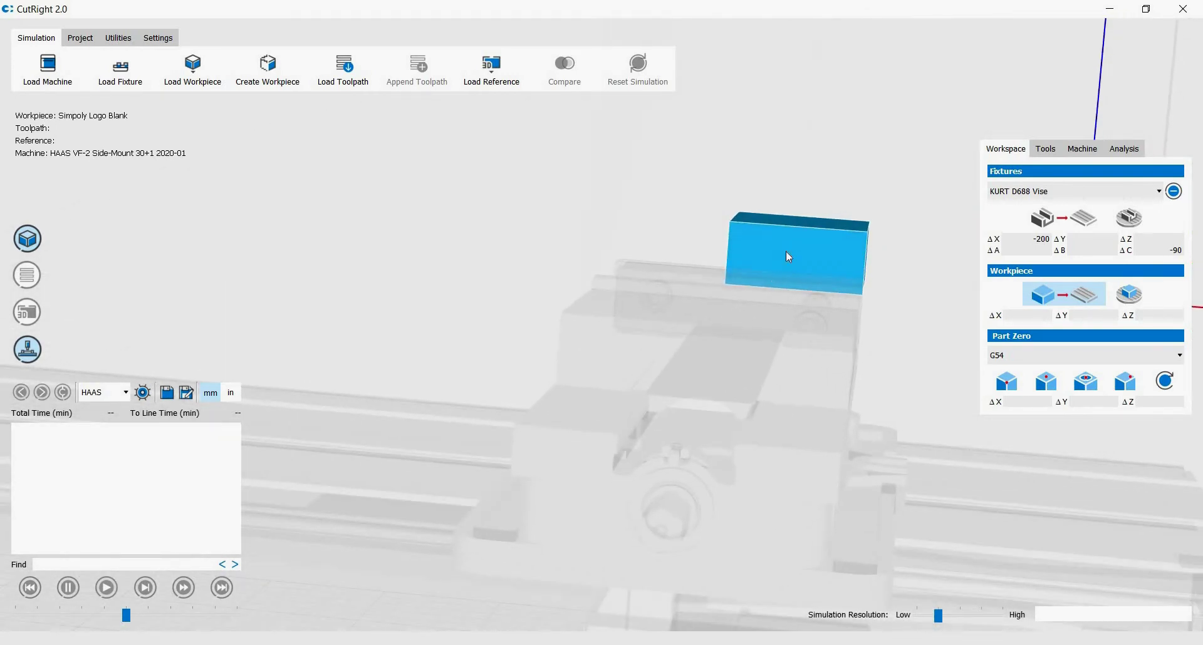
{"action": "left_click", "coordinate": [786, 250]}
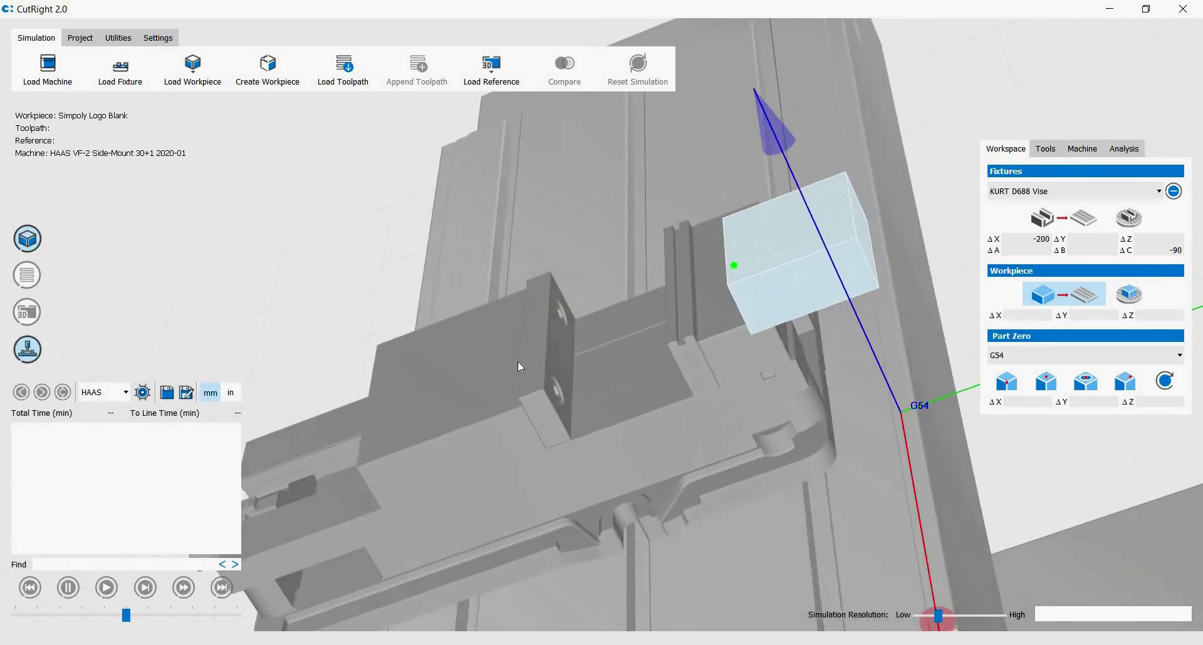
{"action": "left_click", "coordinate": [575, 354]}
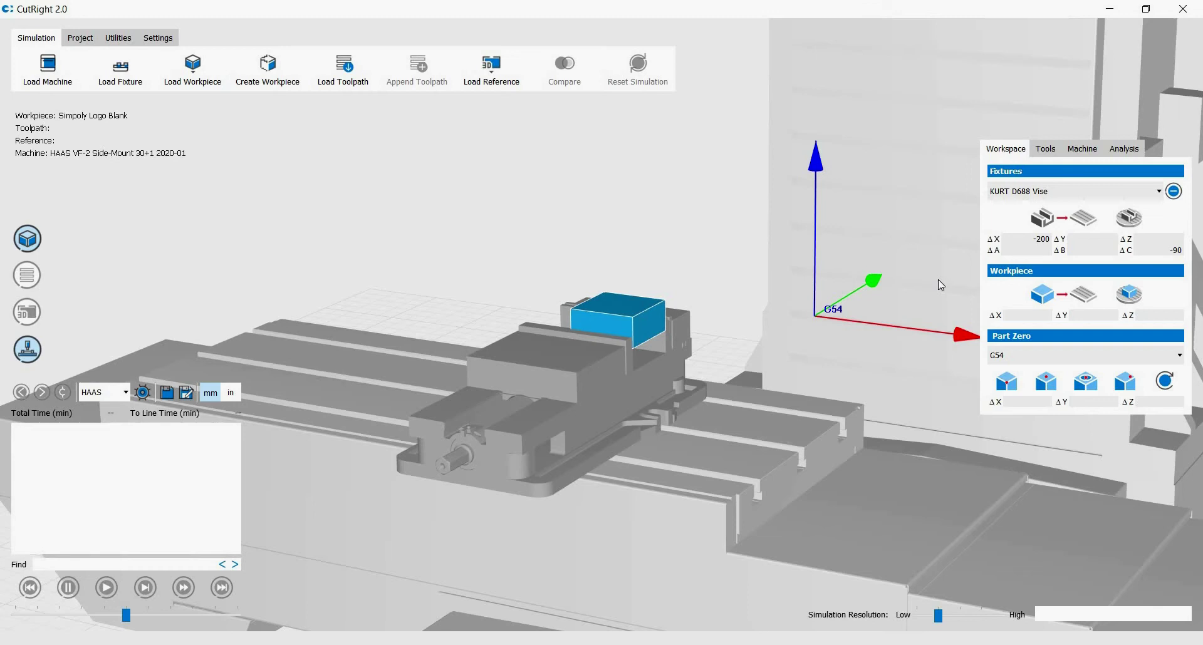
Place G54 at the blank's front top corner, then orbit to a top-down view
{"action": "left_click", "coordinate": [1006, 381]}
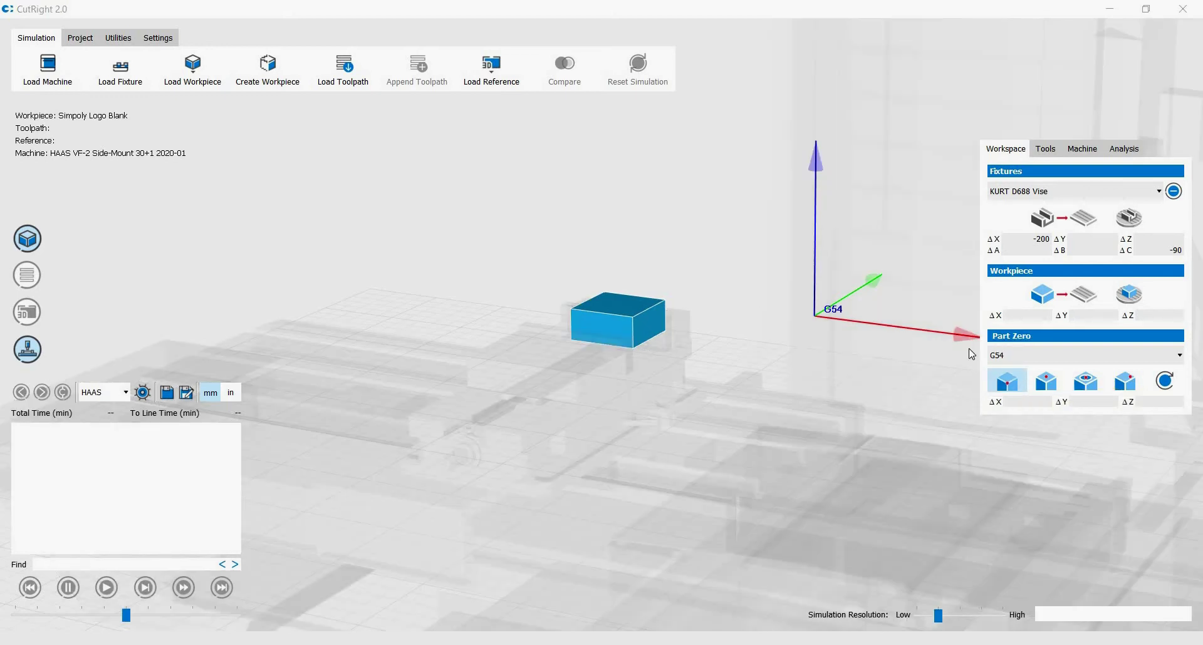
{"action": "middle_click_drag", "start_coordinate": [868, 346], "coordinate": [594, 355]}
{"action": "scroll", "coordinate": [600, 329], "scroll_direction": "up", "scroll_amount": 5}
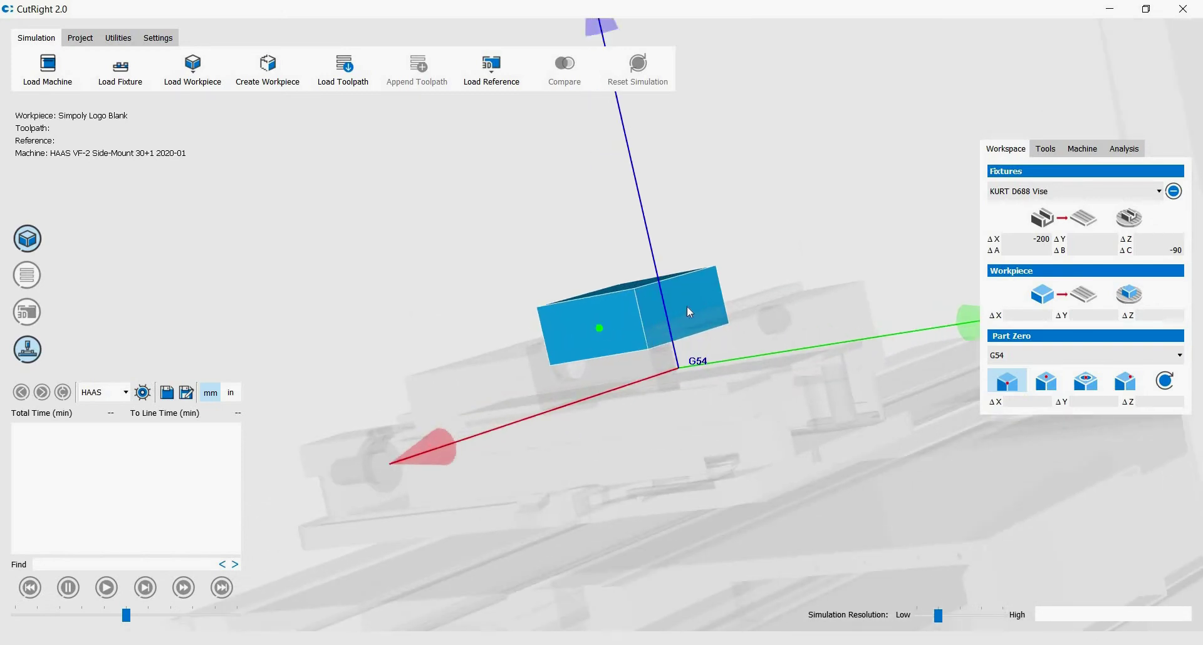
{"action": "left_click", "coordinate": [635, 349]}
{"action": "scroll", "coordinate": [634, 347], "scroll_direction": "up", "scroll_amount": 8}
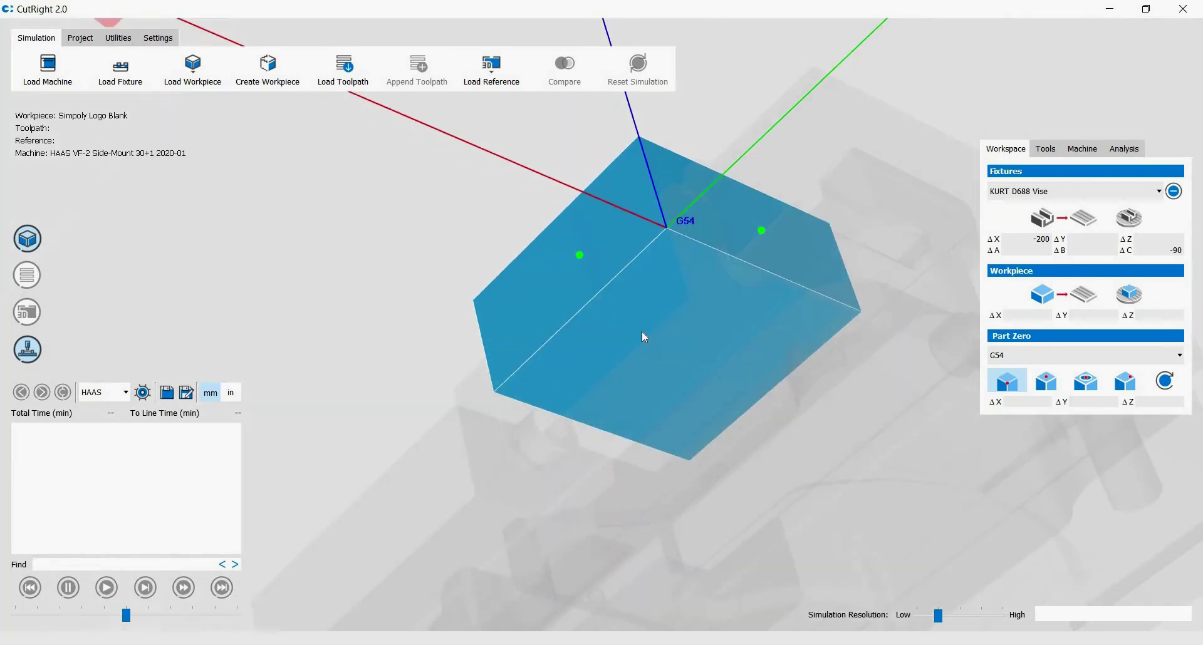
{"action": "scroll", "coordinate": [669, 247], "scroll_direction": "down", "scroll_amount": 5}
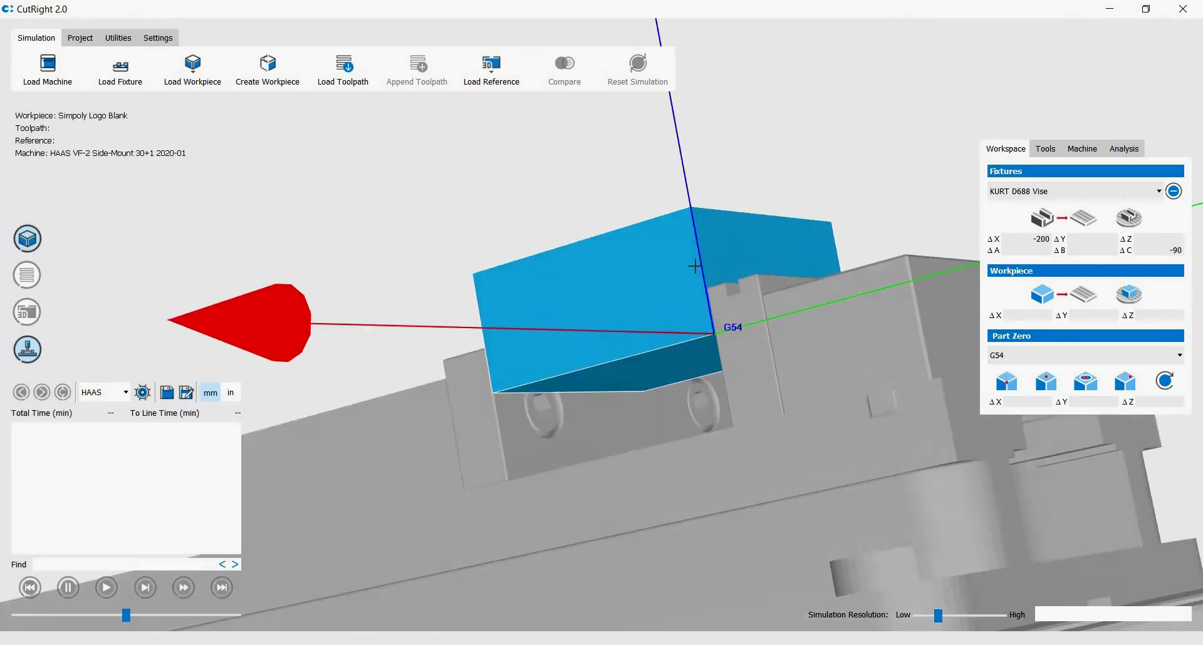
{"action": "middle_click_drag", "start_coordinate": [683, 257], "coordinate": [558, 279]}
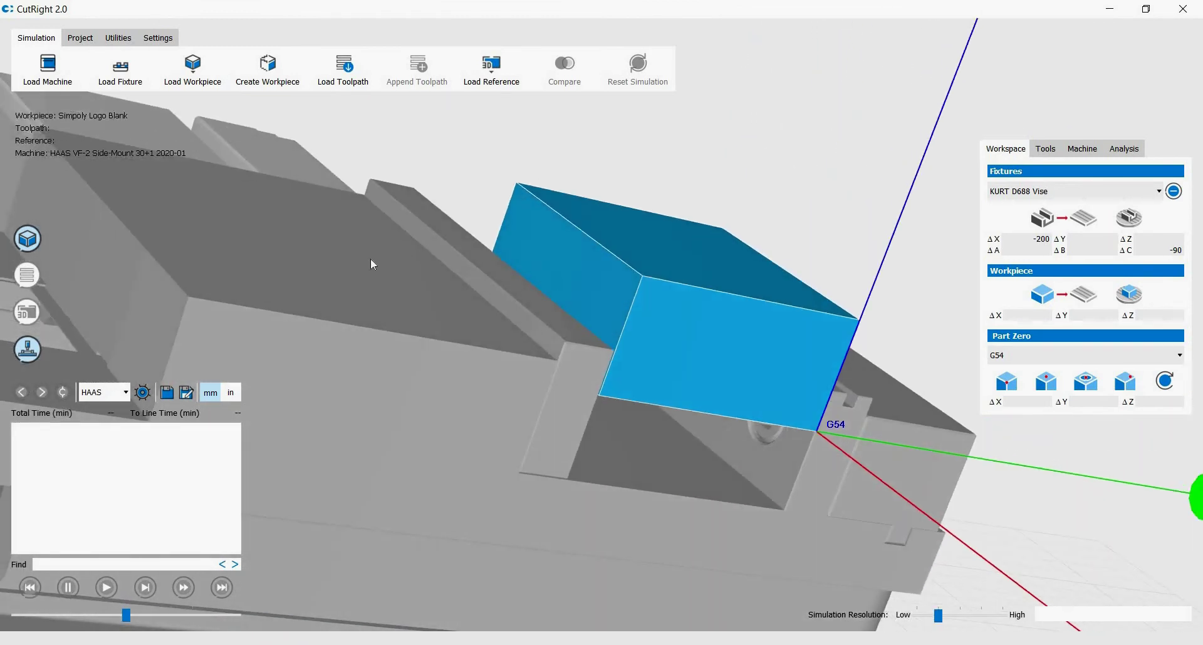
{"action": "middle_click_drag", "start_coordinate": [370, 258], "coordinate": [671, 359]}
{"action": "scroll", "coordinate": [678, 339], "scroll_direction": "down", "scroll_amount": 1}
{"action": "scroll", "coordinate": [678, 339], "scroll_direction": "down", "scroll_amount": 3}
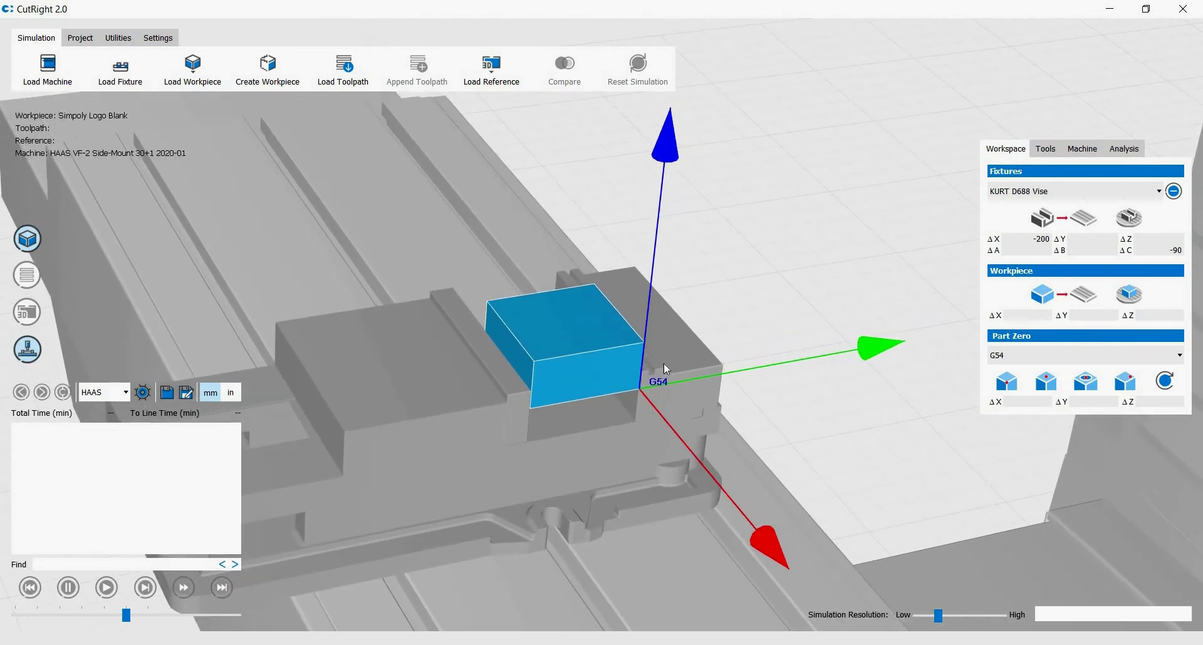
Load Simpoly Logo.nc as the toolpath and view the vise from the side
{"action": "left_click", "coordinate": [343, 69]}
{"action": "left_click", "coordinate": [290, 228]}
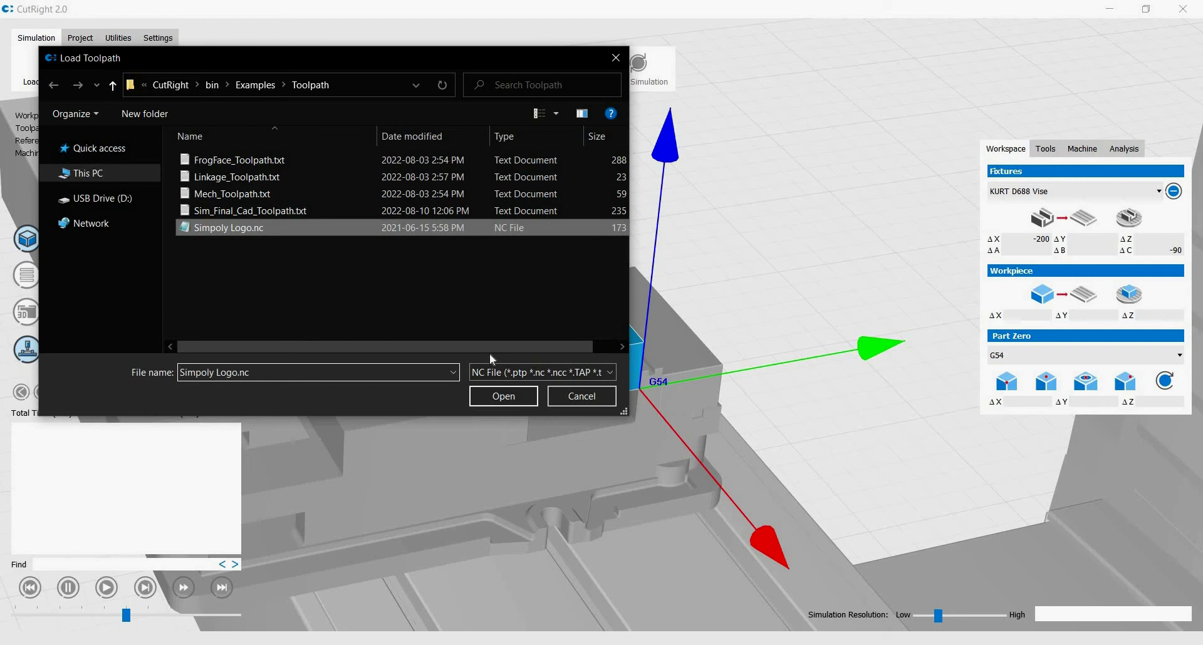
{"action": "left_click", "coordinate": [509, 396]}
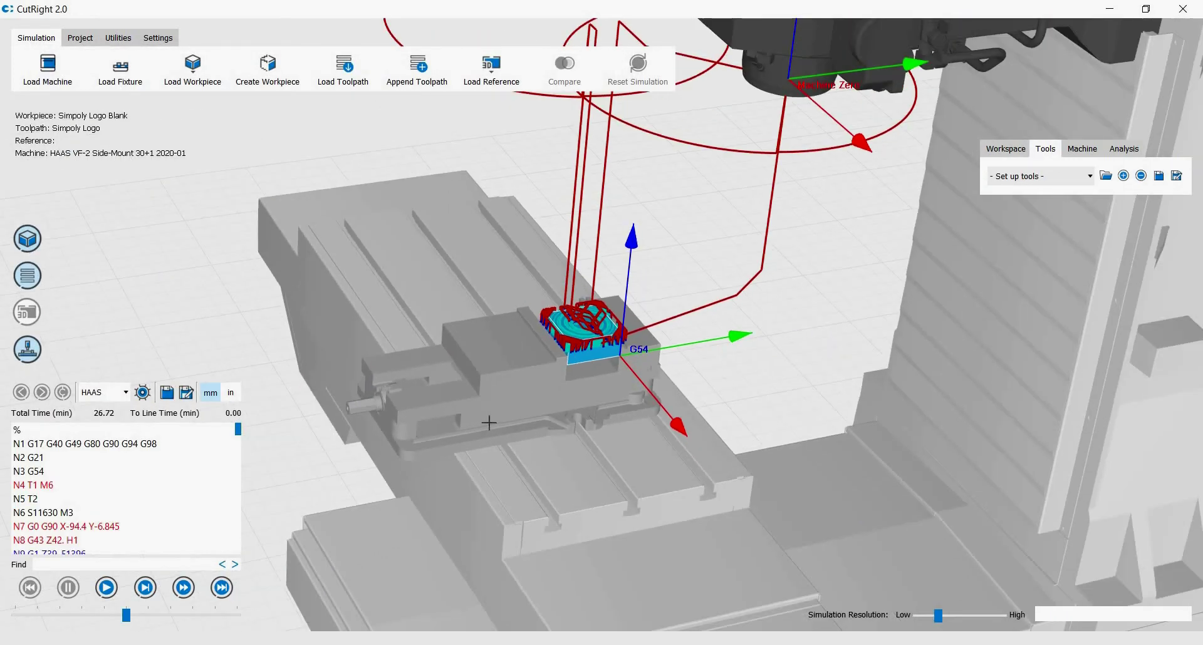
{"action": "left_click_drag", "start_coordinate": [538, 416], "coordinate": [856, 180]}
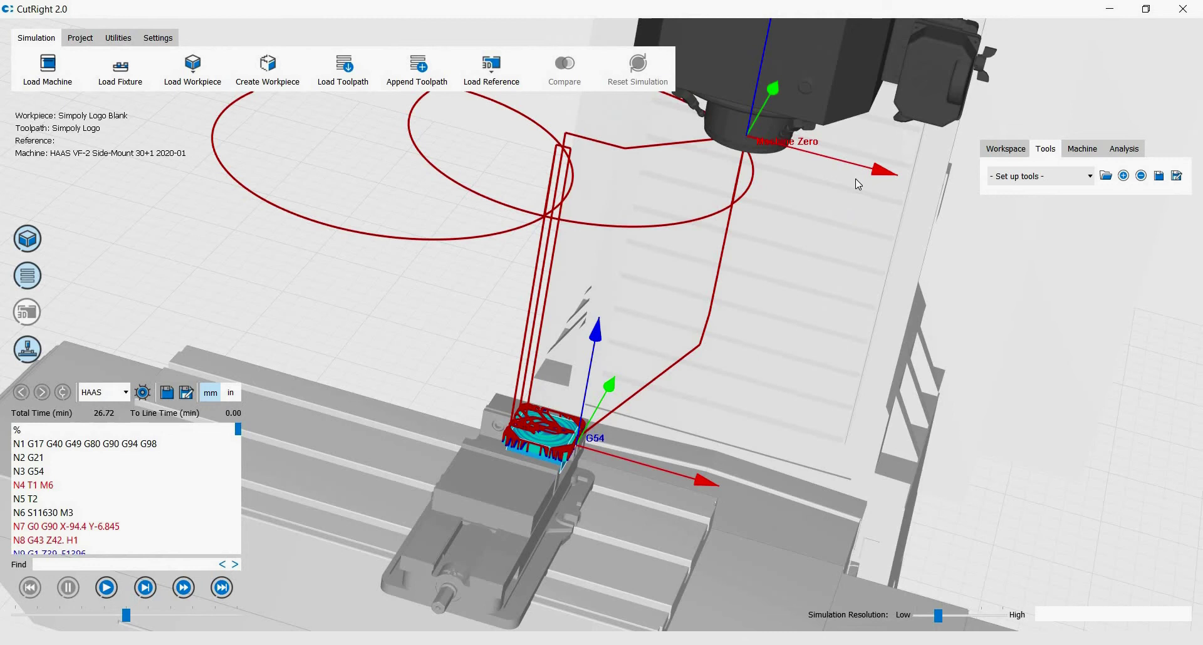
Load the Simpoly Logo.crt tool setup, showing its 26.70-minute toolpath above the clamped blank
{"action": "left_click", "coordinate": [1107, 176]}
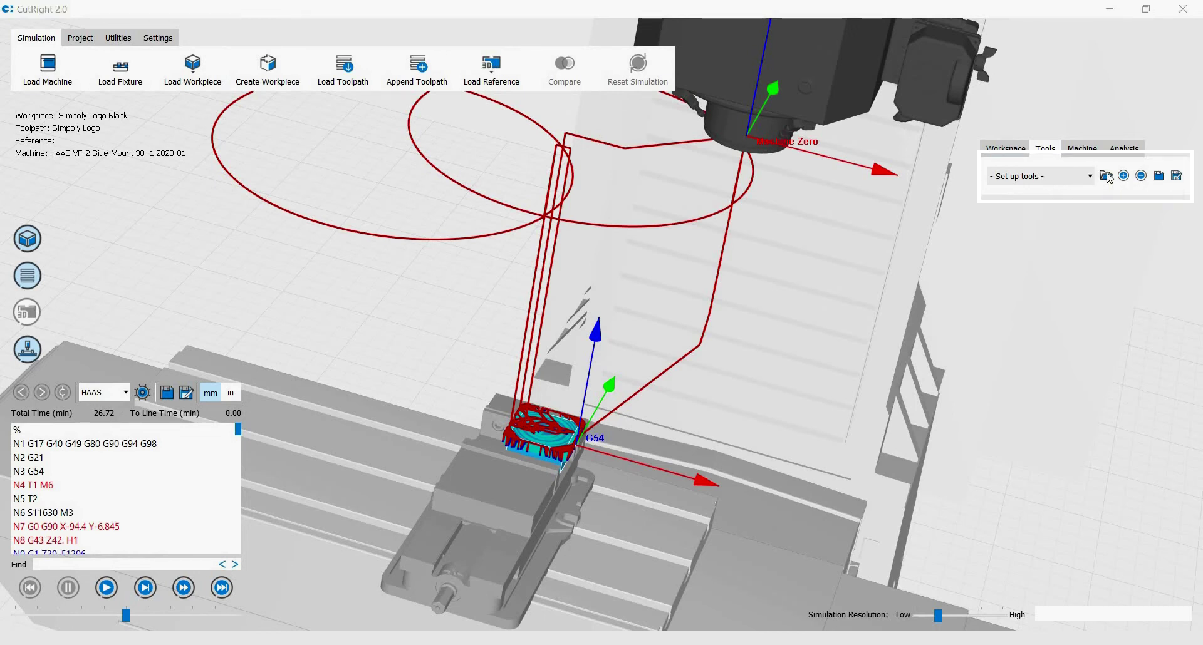
{"action": "left_click", "coordinate": [266, 230]}
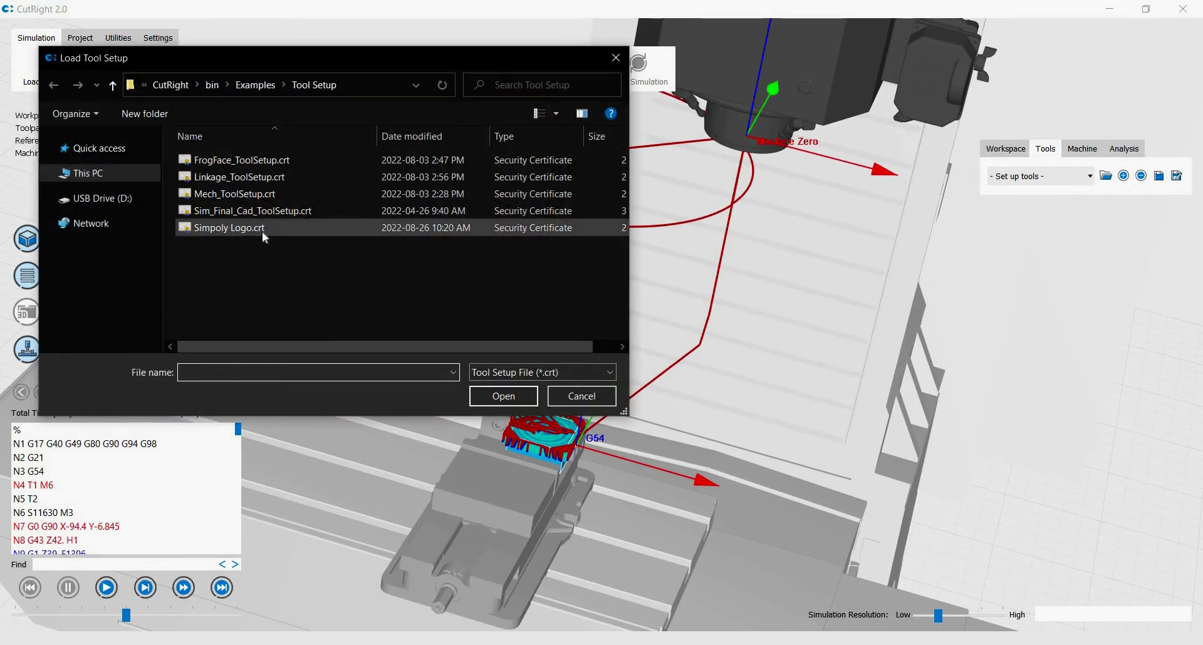
{"action": "left_click", "coordinate": [501, 396]}
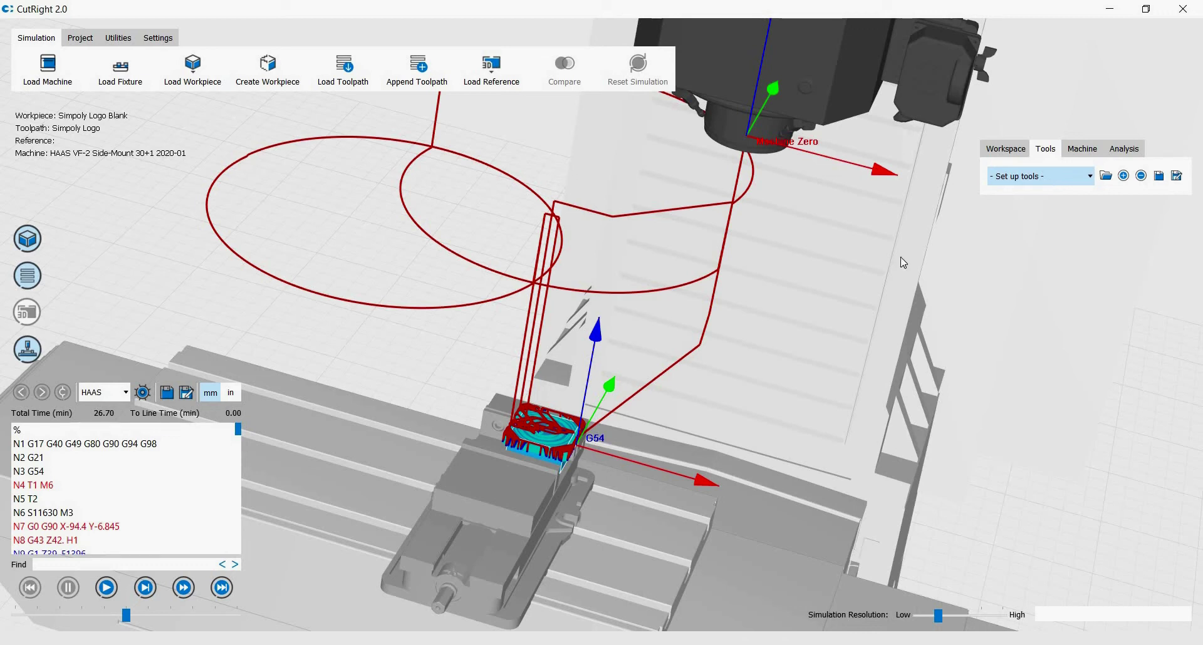
{"action": "left_click_drag", "start_coordinate": [725, 276], "coordinate": [693, 265]}
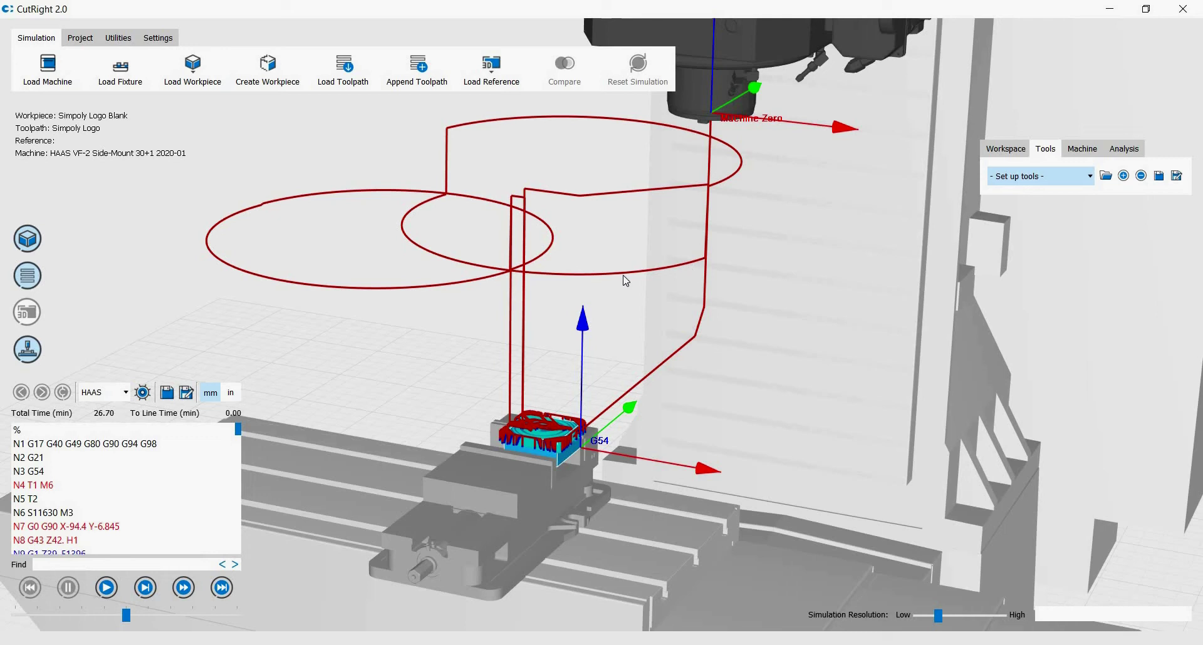
Load the Simpoly Logo Model as the reference part with units in millimetres
{"action": "left_click", "coordinate": [478, 80]}
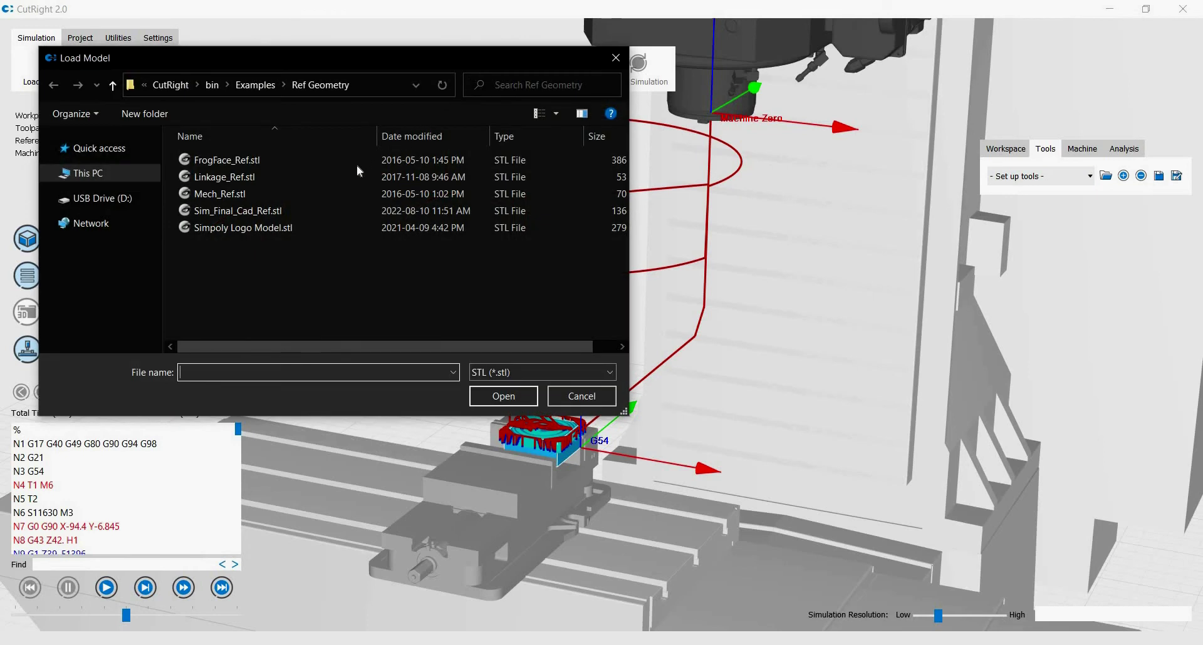
{"action": "left_click", "coordinate": [315, 227]}
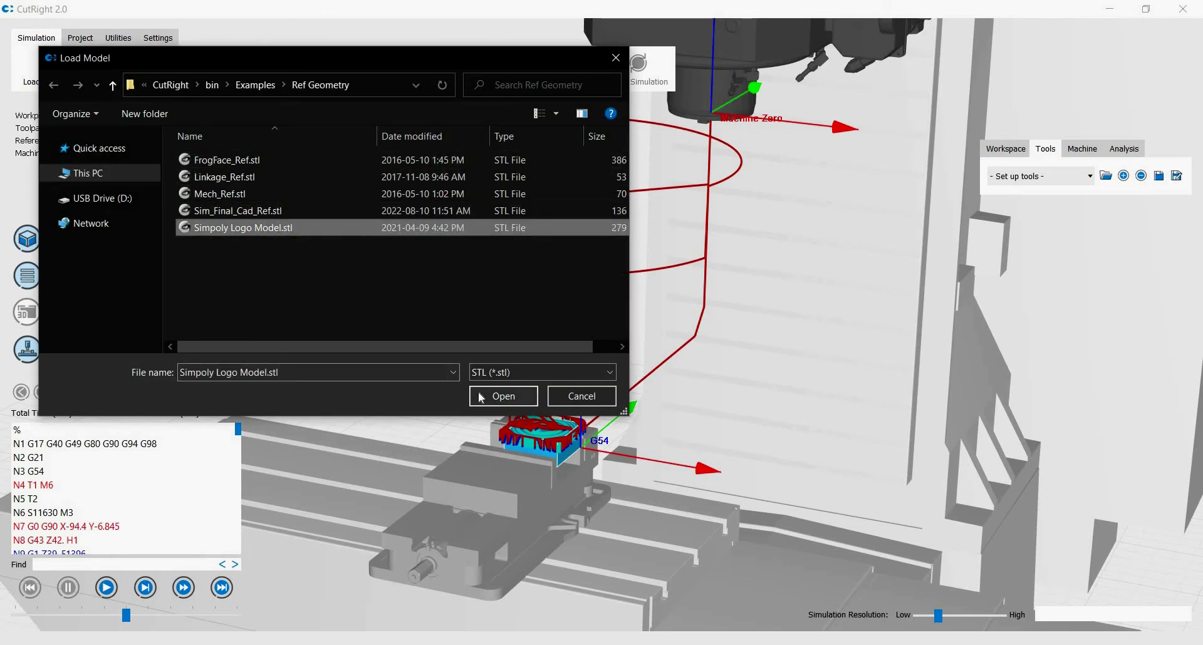
{"action": "left_click", "coordinate": [481, 397]}
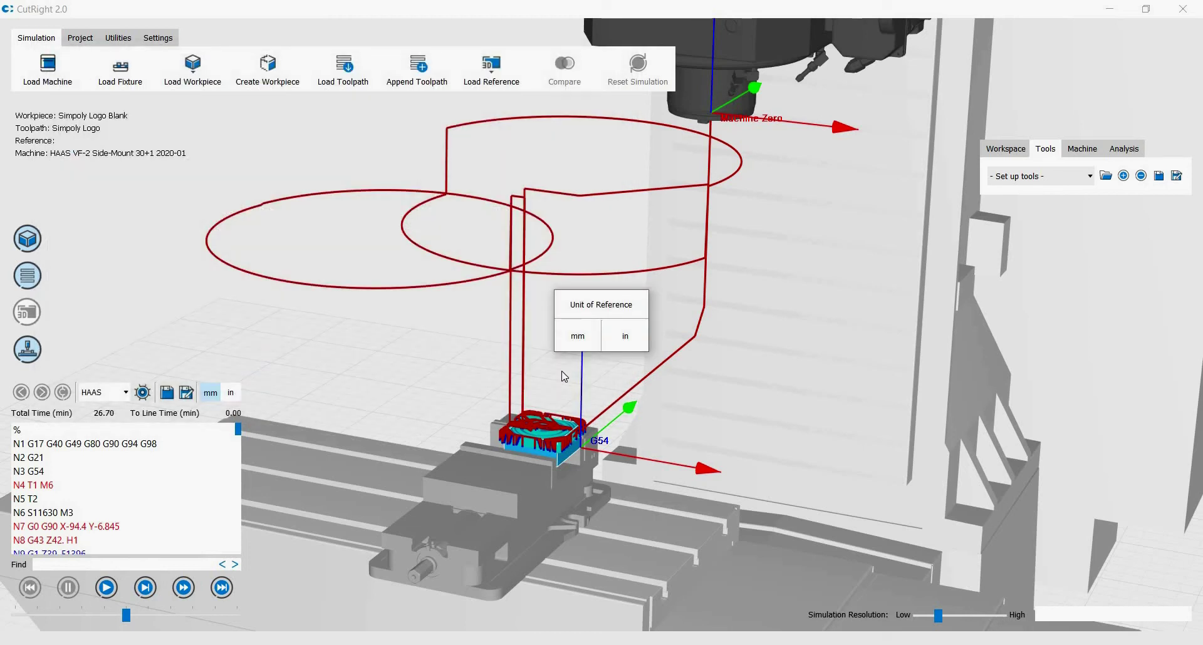
{"action": "left_click", "coordinate": [568, 339]}
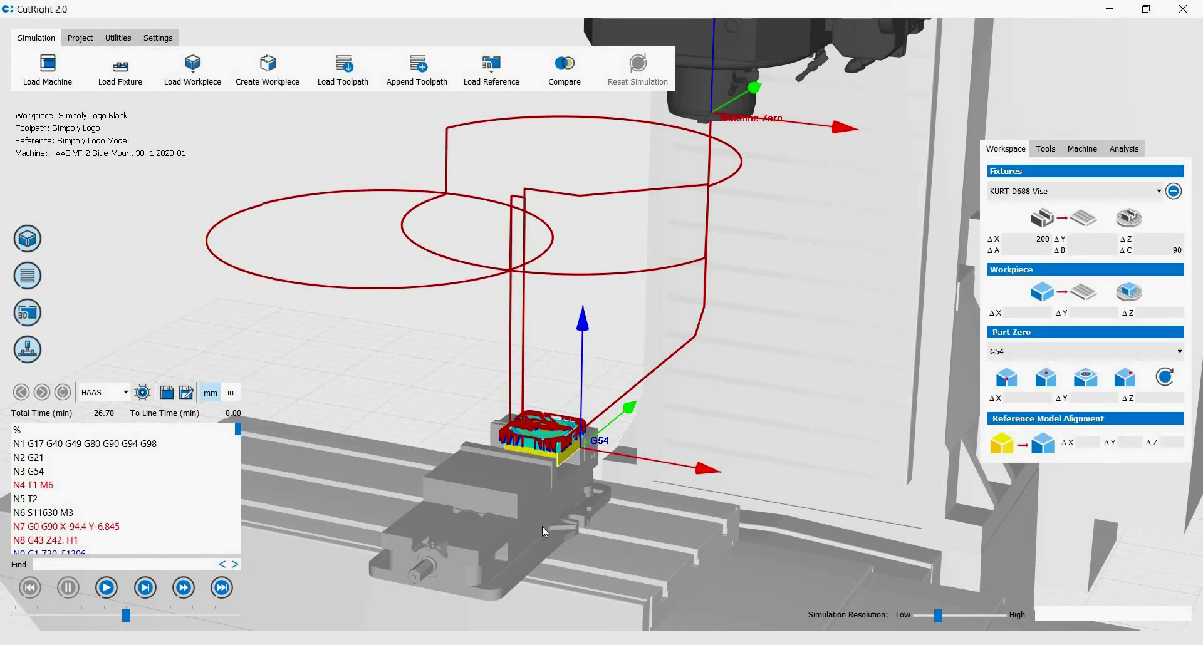
Zoom in and pan so the workpiece in the vise fills the view
{"action": "scroll", "coordinate": [543, 525], "scroll_direction": "up", "scroll_amount": 2}
{"action": "scroll", "coordinate": [615, 409], "scroll_direction": "up", "scroll_amount": 5}
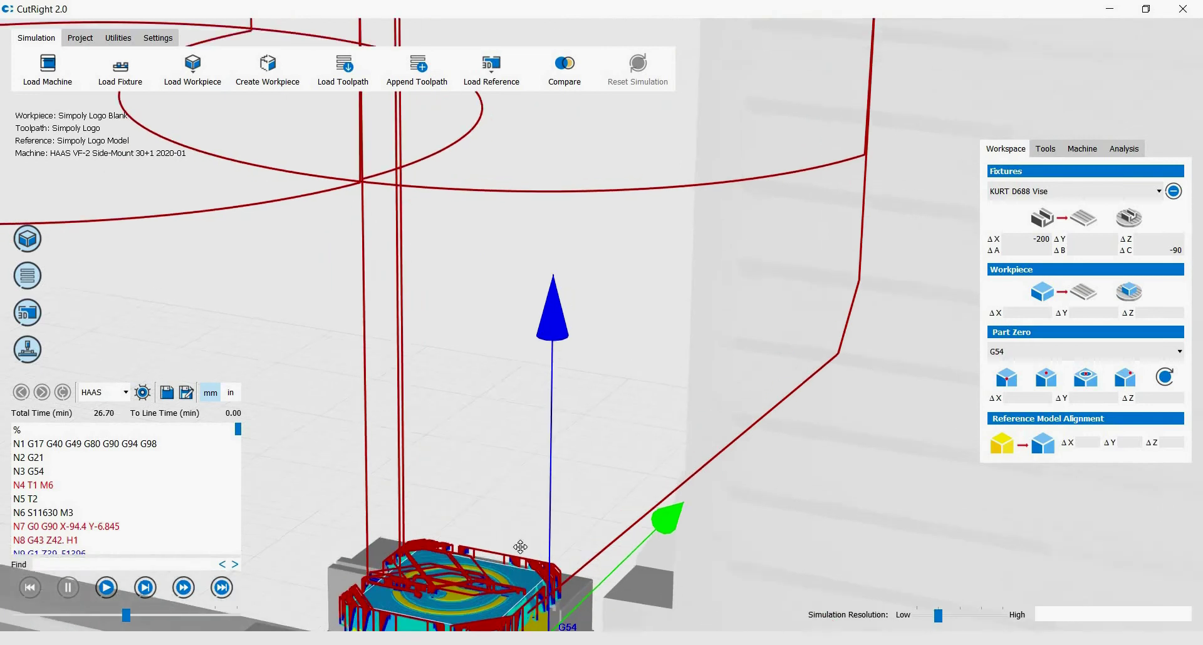
{"action": "middle_click_drag", "start_coordinate": [616, 409], "coordinate": [696, 378]}
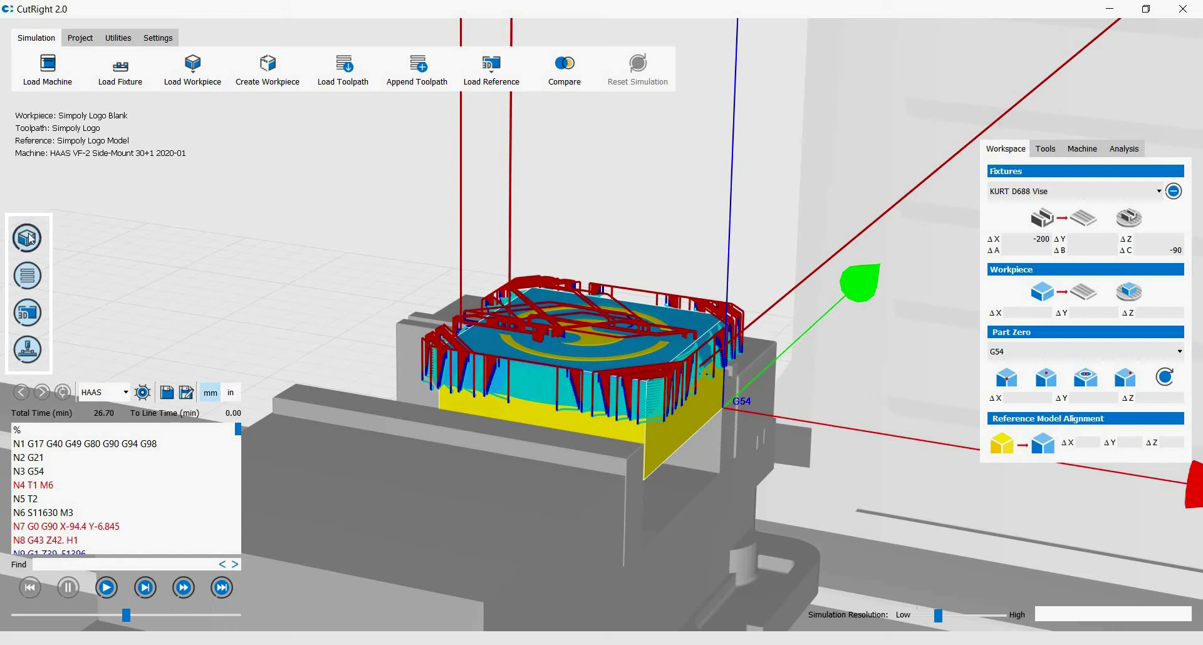
Toggle workpiece, toolpath, reference and fixture visibility, ending with the reference overlay hidden
{"action": "left_click", "coordinate": [29, 239]}
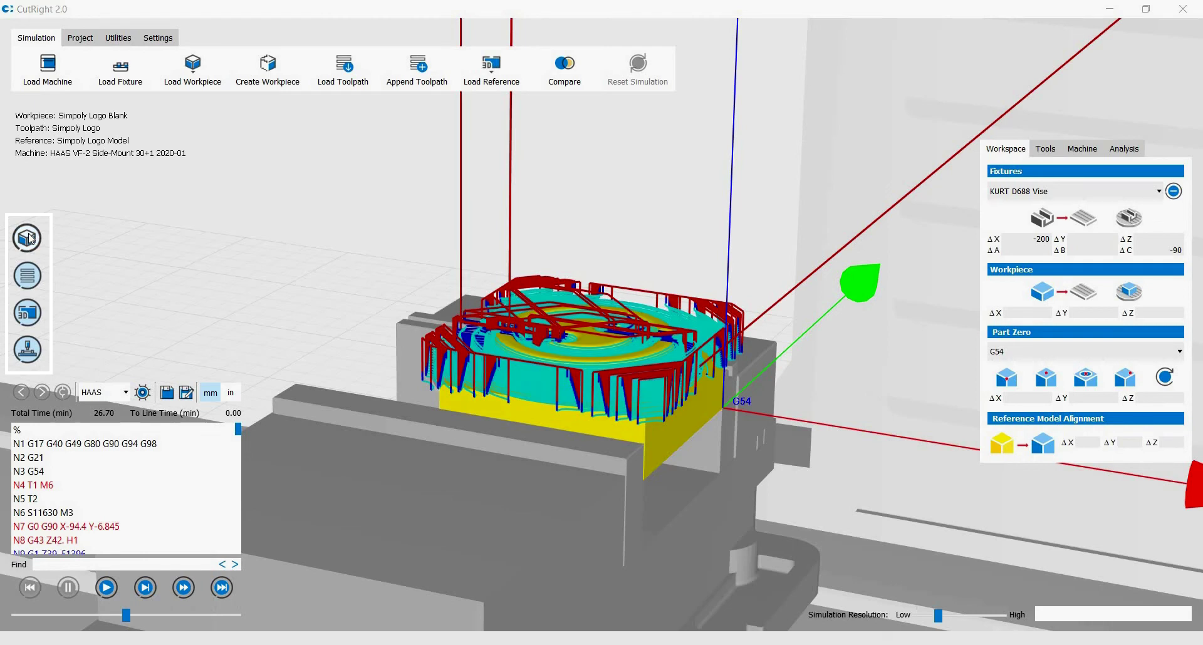
{"action": "left_click", "coordinate": [27, 276]}
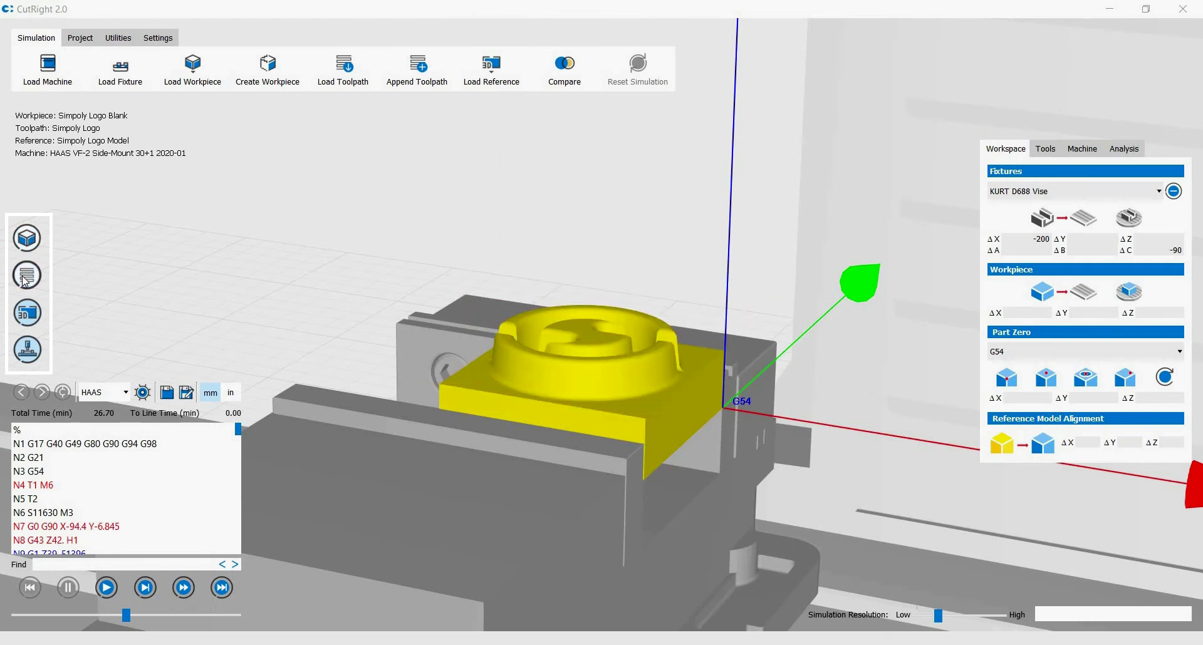
{"action": "left_click", "coordinate": [27, 311]}
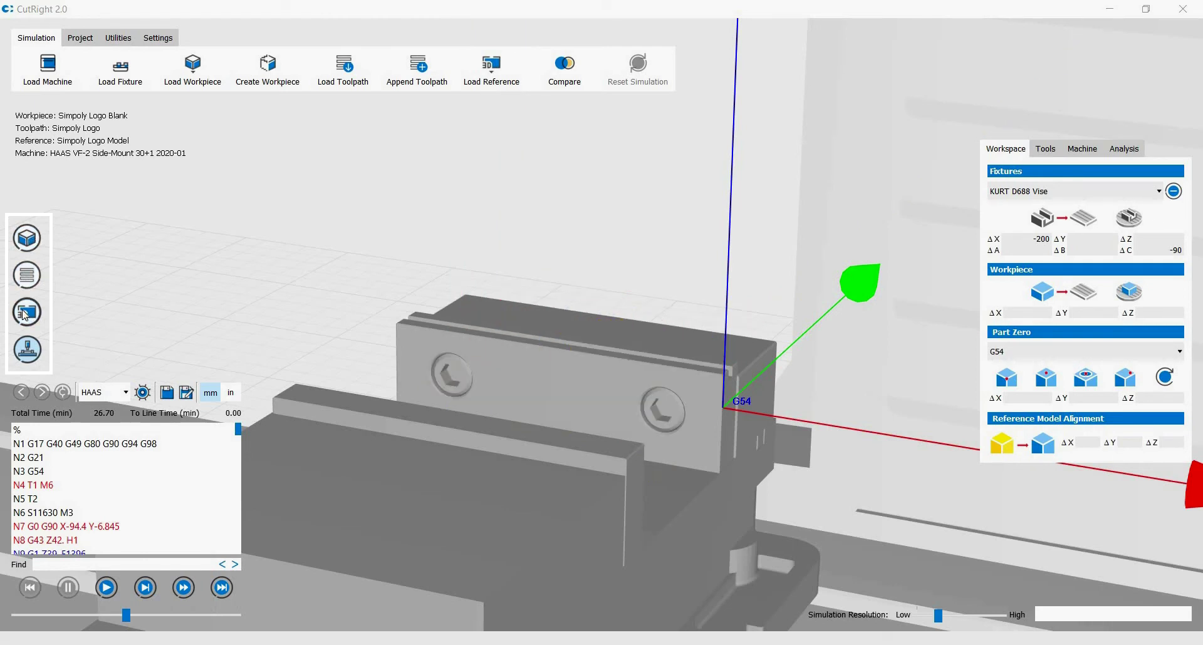
{"action": "left_click", "coordinate": [28, 351]}
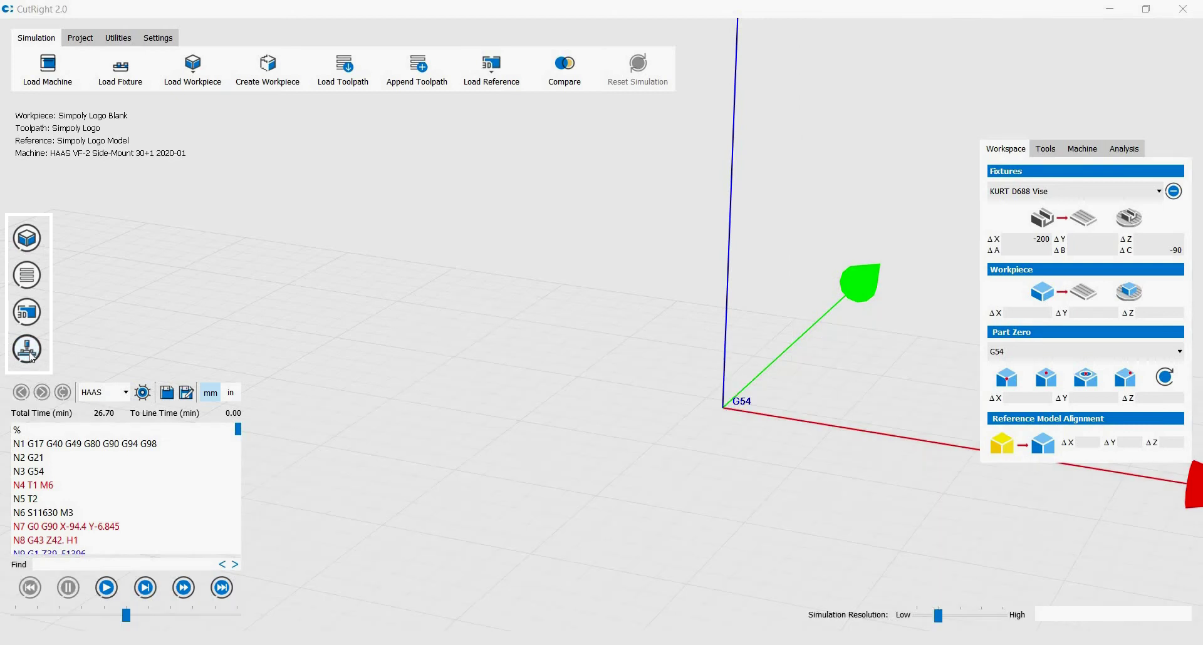
{"action": "left_click", "coordinate": [29, 354]}
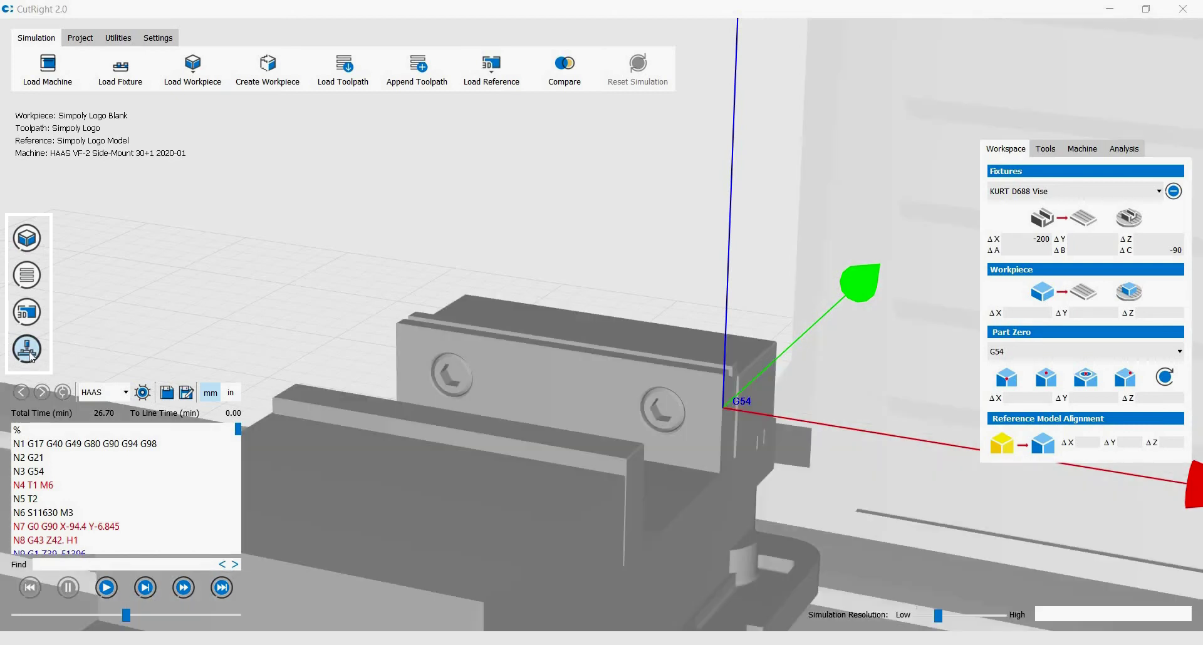
{"action": "left_click", "coordinate": [27, 319]}
{"action": "left_click", "coordinate": [27, 276]}
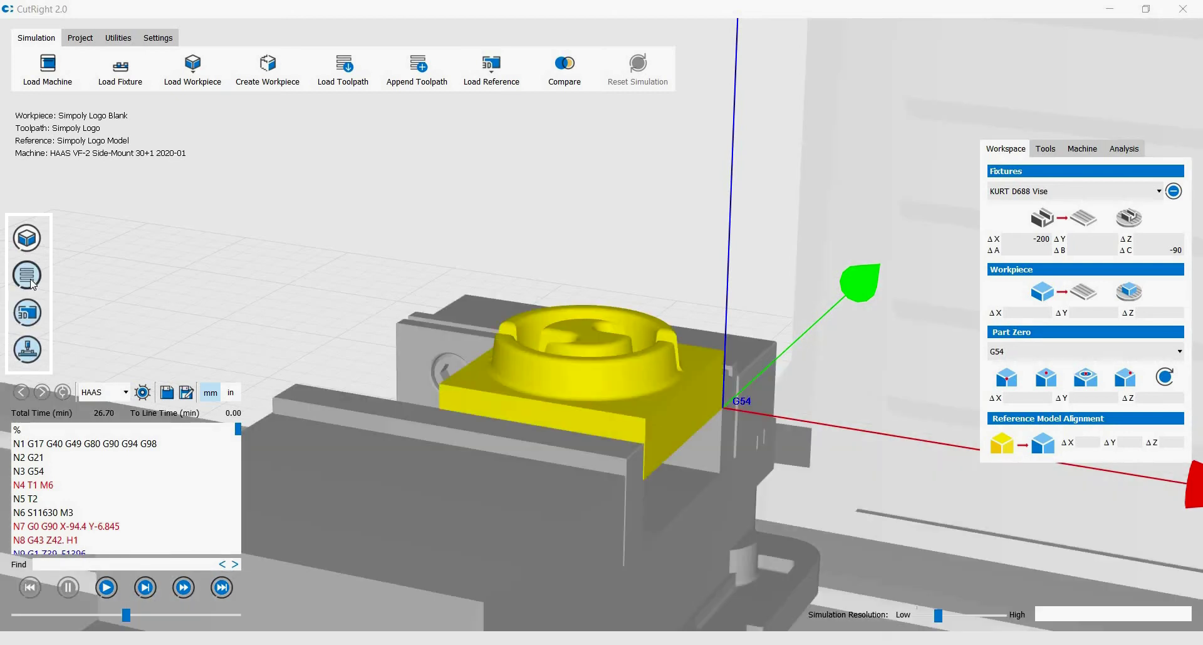
{"action": "left_click", "coordinate": [28, 239]}
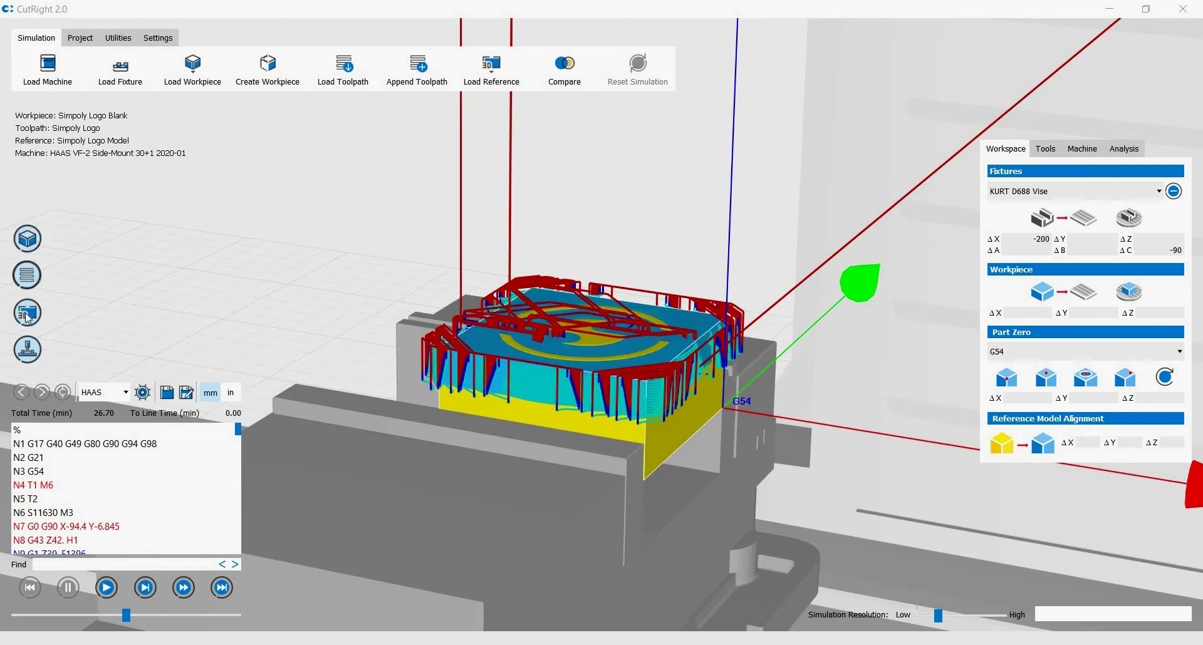
Zoom out, run the animated machining simulation, and pause it around line N533
{"action": "scroll", "coordinate": [755, 334], "scroll_direction": "down", "scroll_amount": 5}
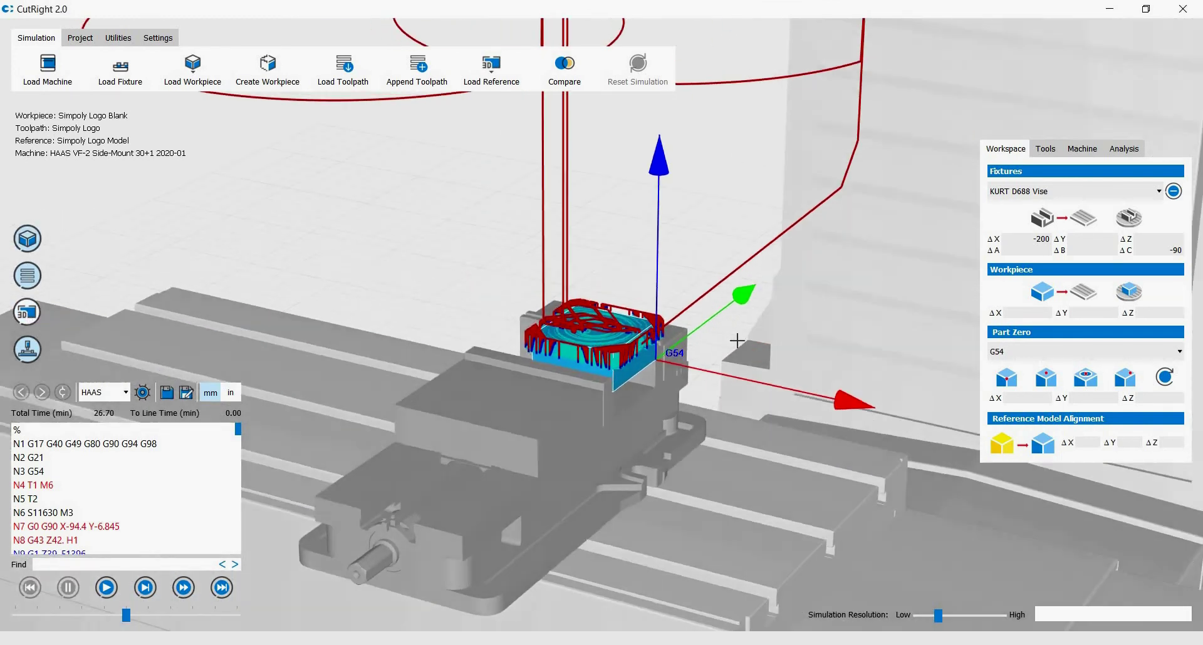
{"action": "scroll", "coordinate": [737, 345], "scroll_direction": "down", "scroll_amount": 3}
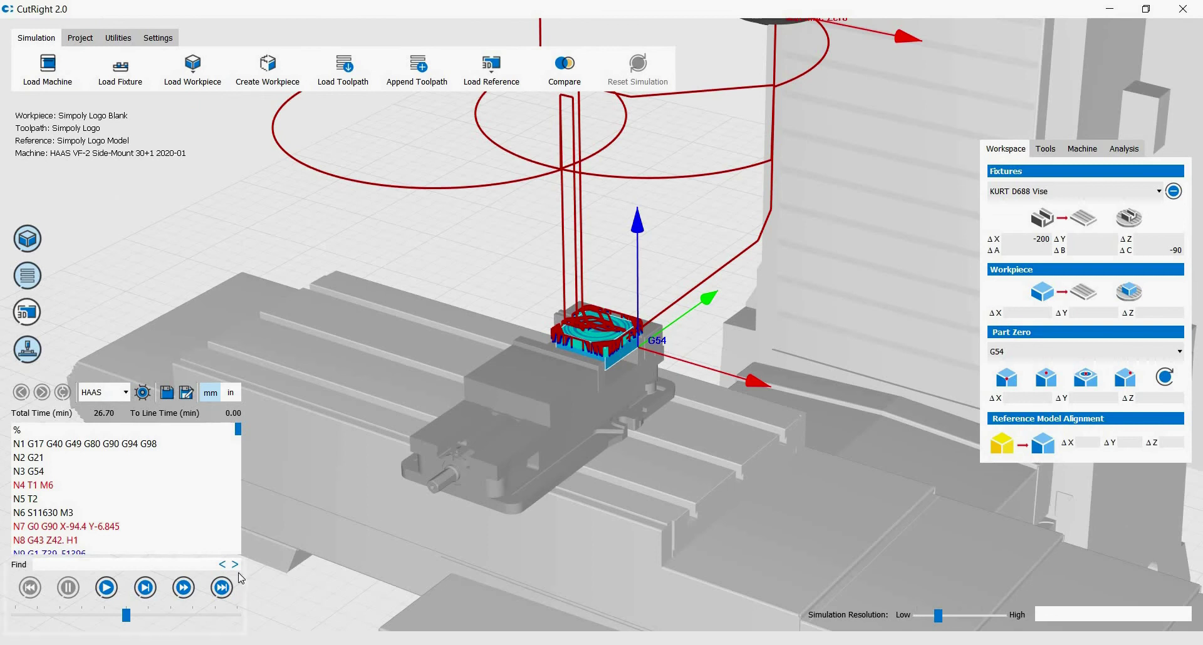
{"action": "left_click", "coordinate": [107, 589]}
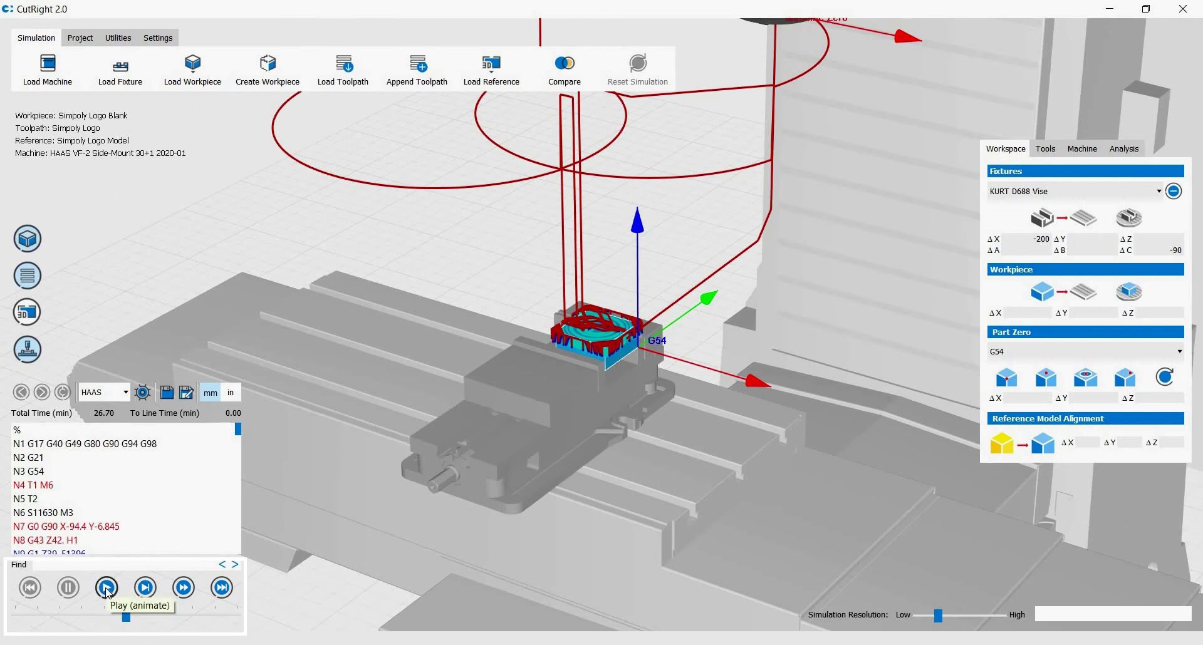
{"action": "left_click", "coordinate": [107, 589]}
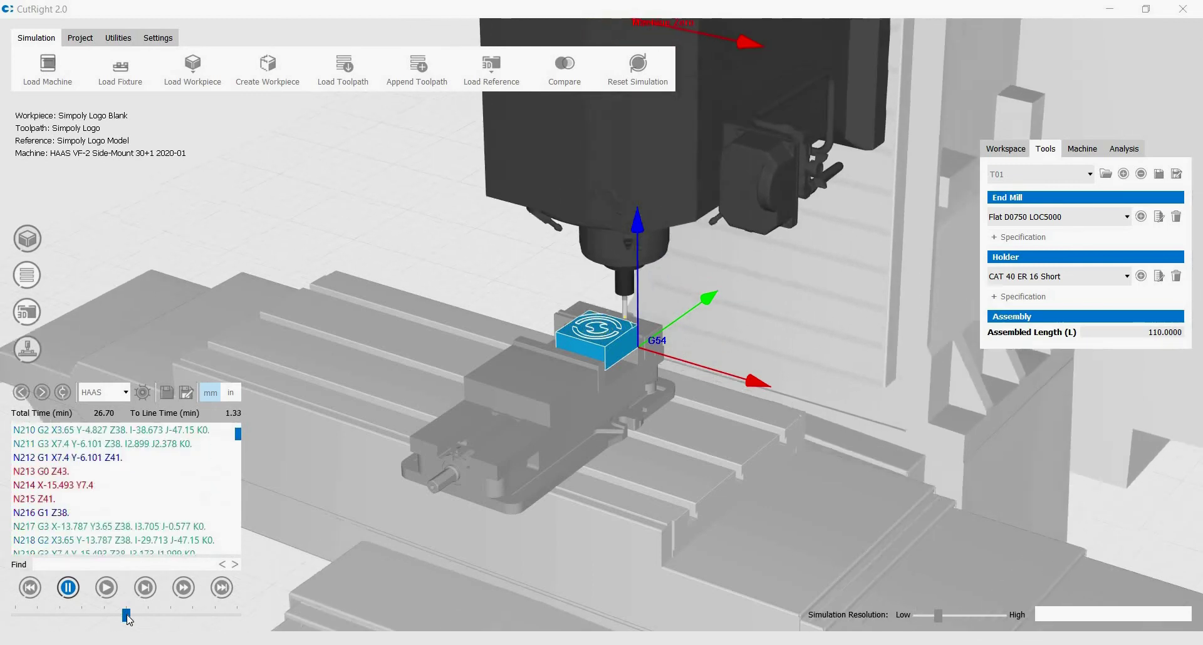
{"action": "left_click", "coordinate": [68, 589]}
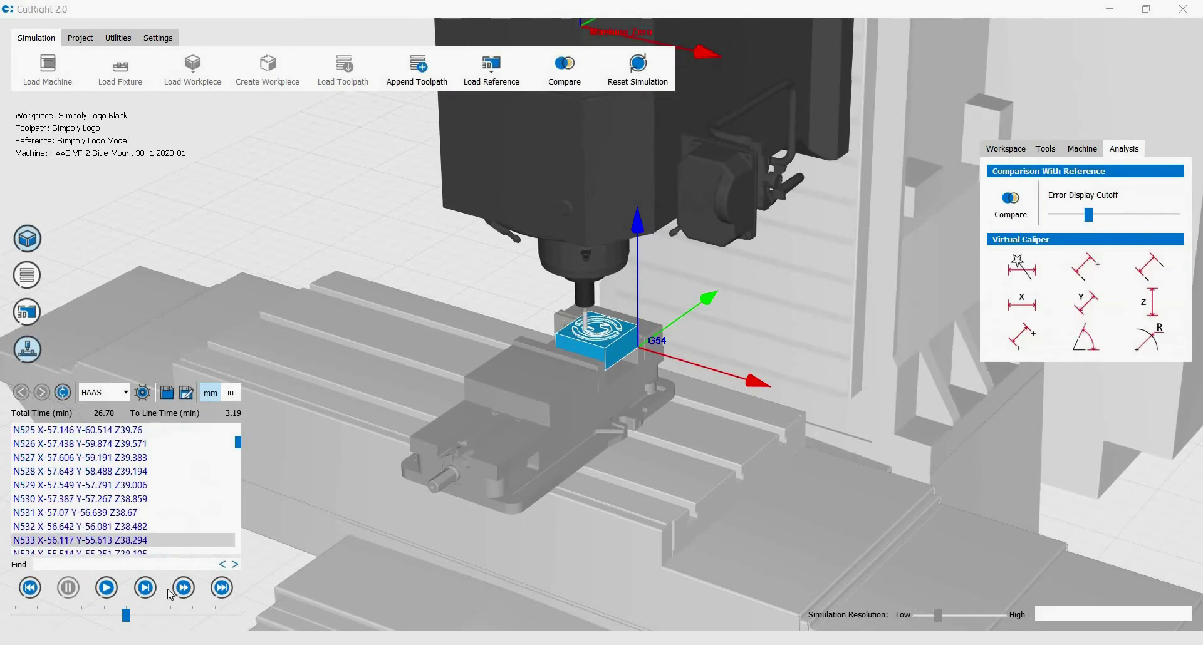
Switch between workpiece and machine focus and resume the simulation to about line N1140
{"action": "right_click", "coordinate": [796, 318]}
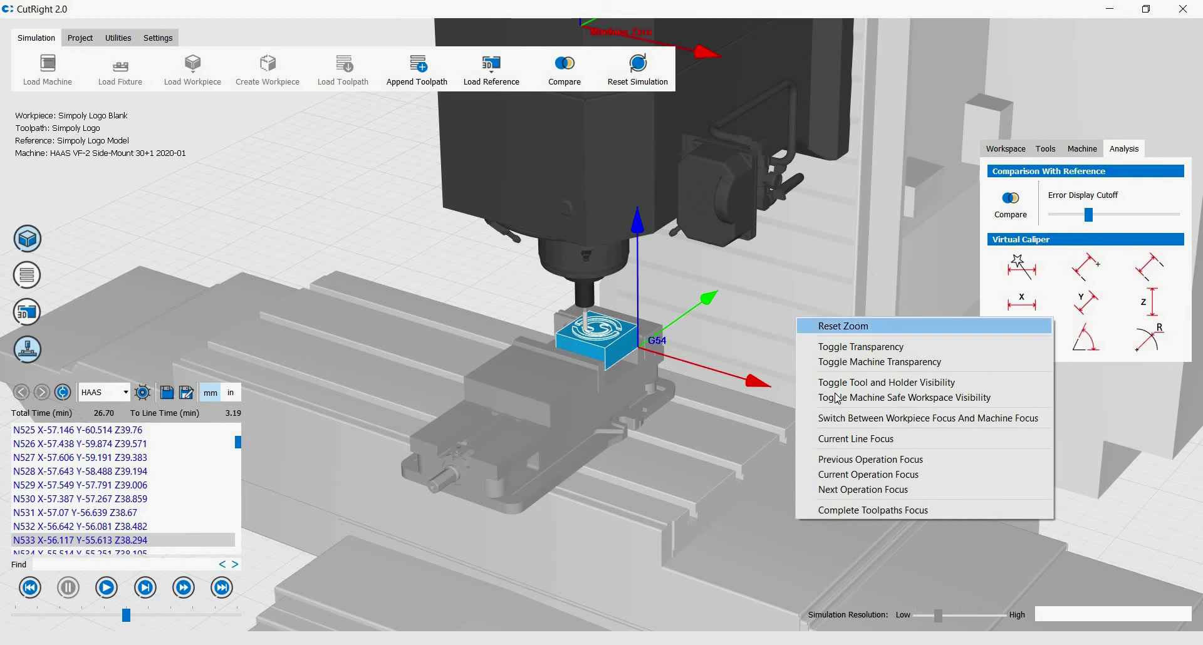
{"action": "left_click", "coordinate": [852, 424]}
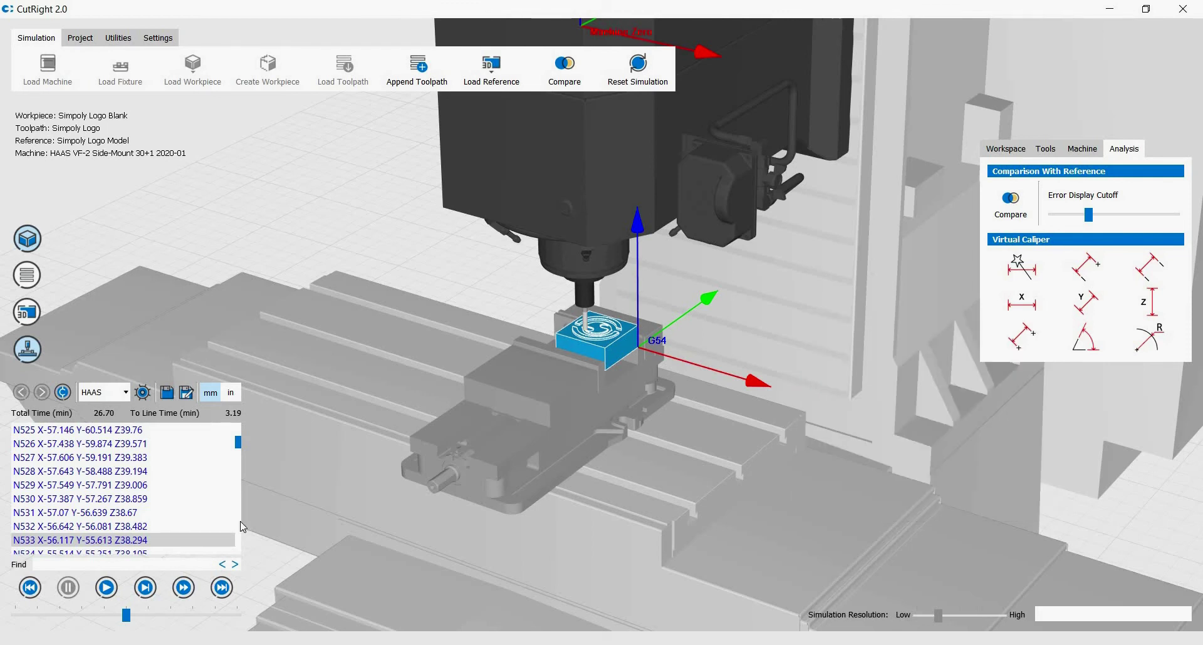
{"action": "left_click", "coordinate": [107, 587]}
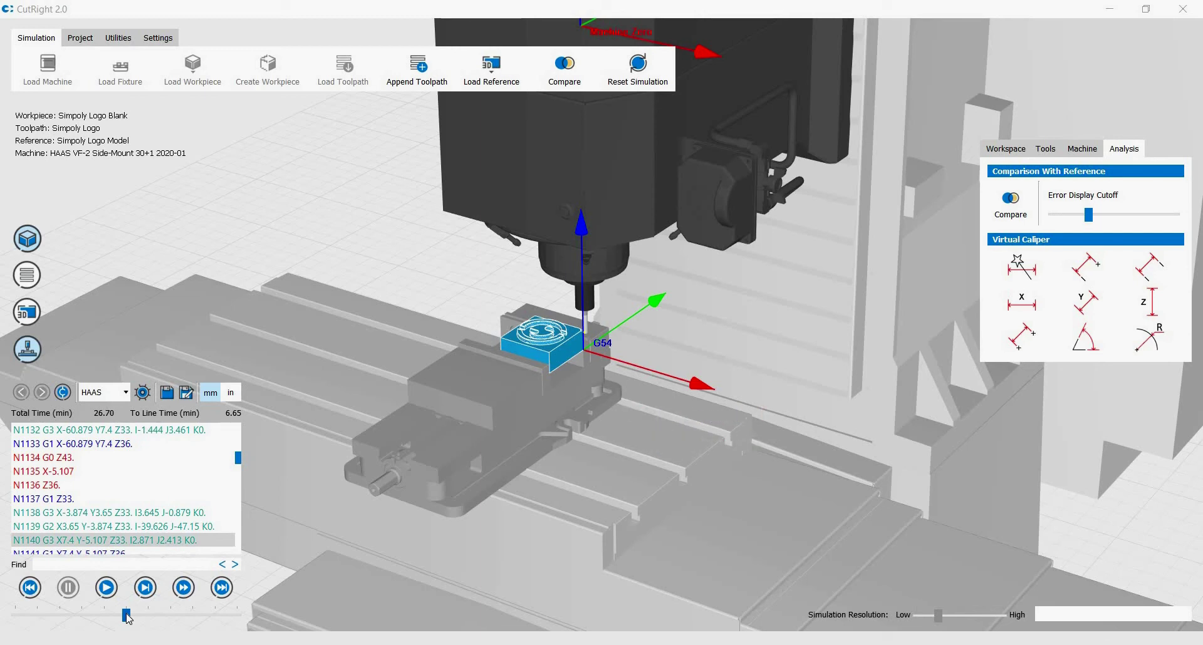
Resume at a higher simulation speed and pause at line N2584, 14.83 of 26.70 minutes
{"action": "left_click_drag", "start_coordinate": [126, 614], "coordinate": [84, 620]}
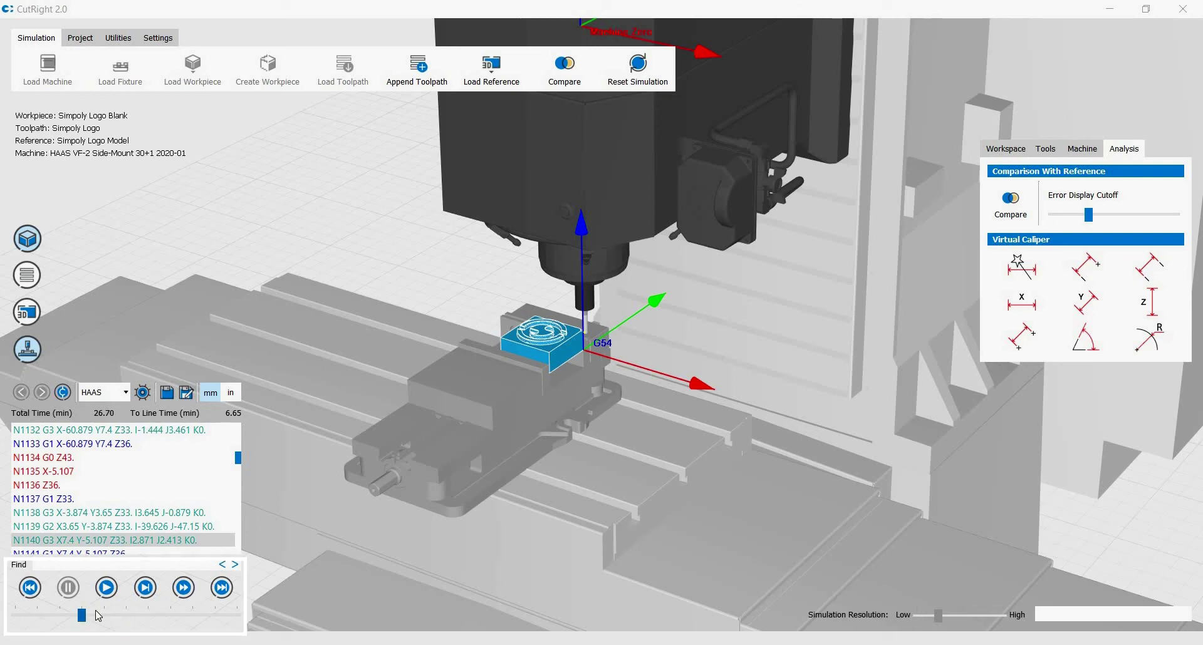
{"action": "left_click", "coordinate": [107, 589]}
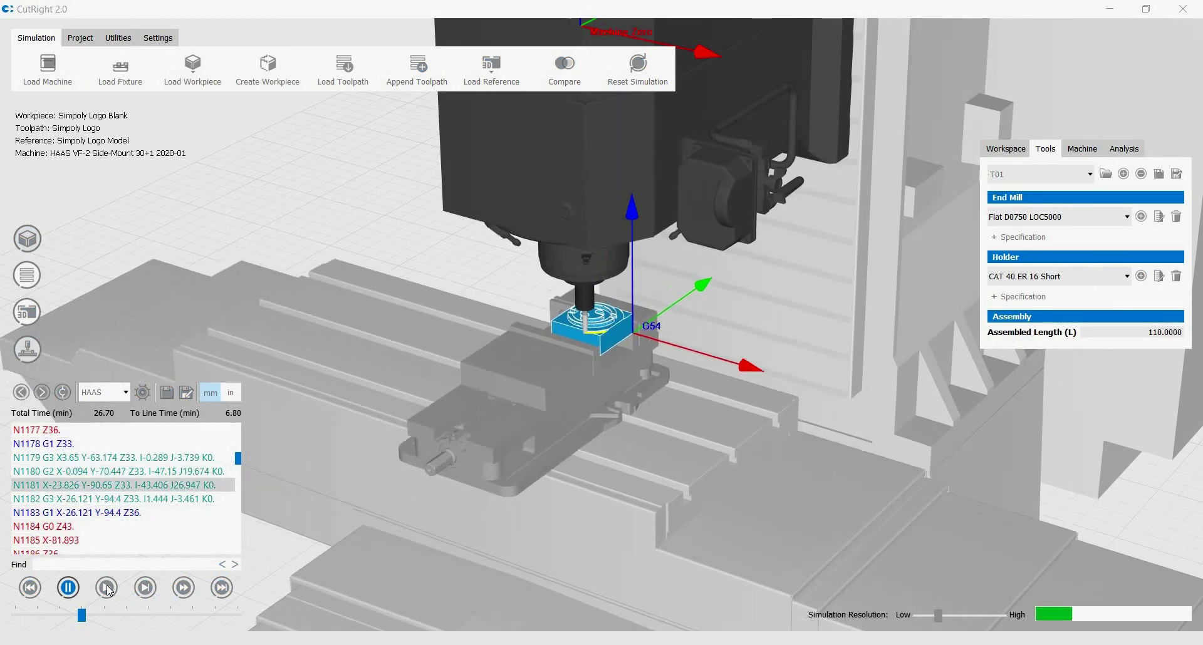
{"action": "left_click_drag", "start_coordinate": [81, 615], "coordinate": [128, 621]}
{"action": "left_click", "coordinate": [156, 617]}
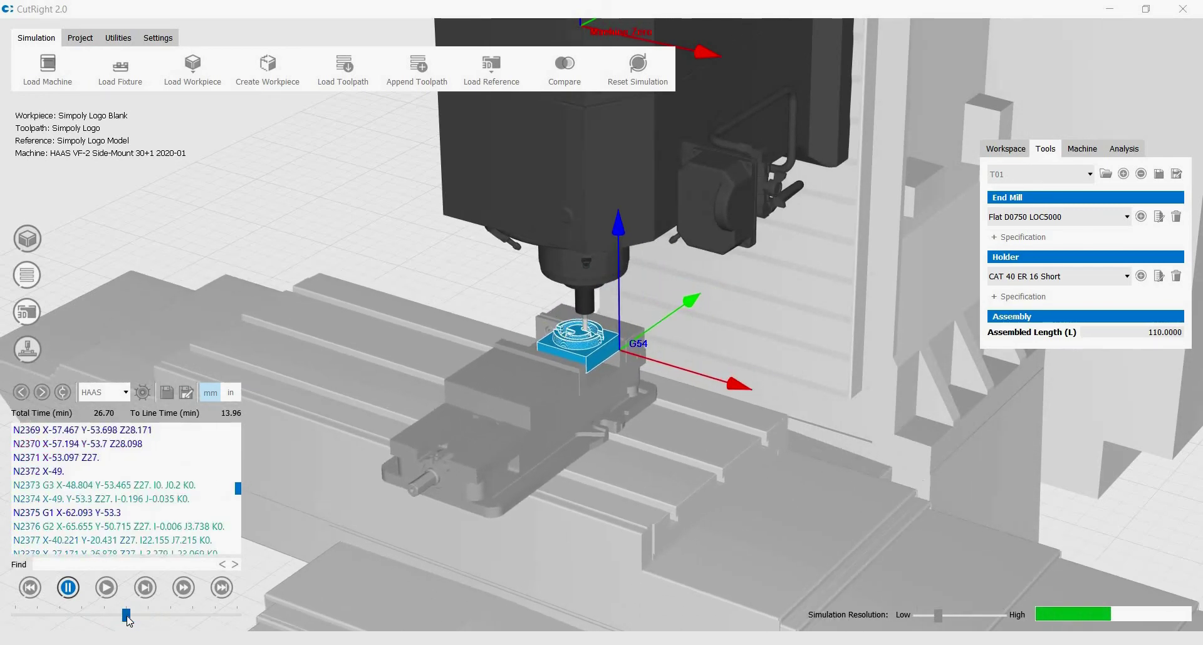
{"action": "left_click", "coordinate": [68, 588]}
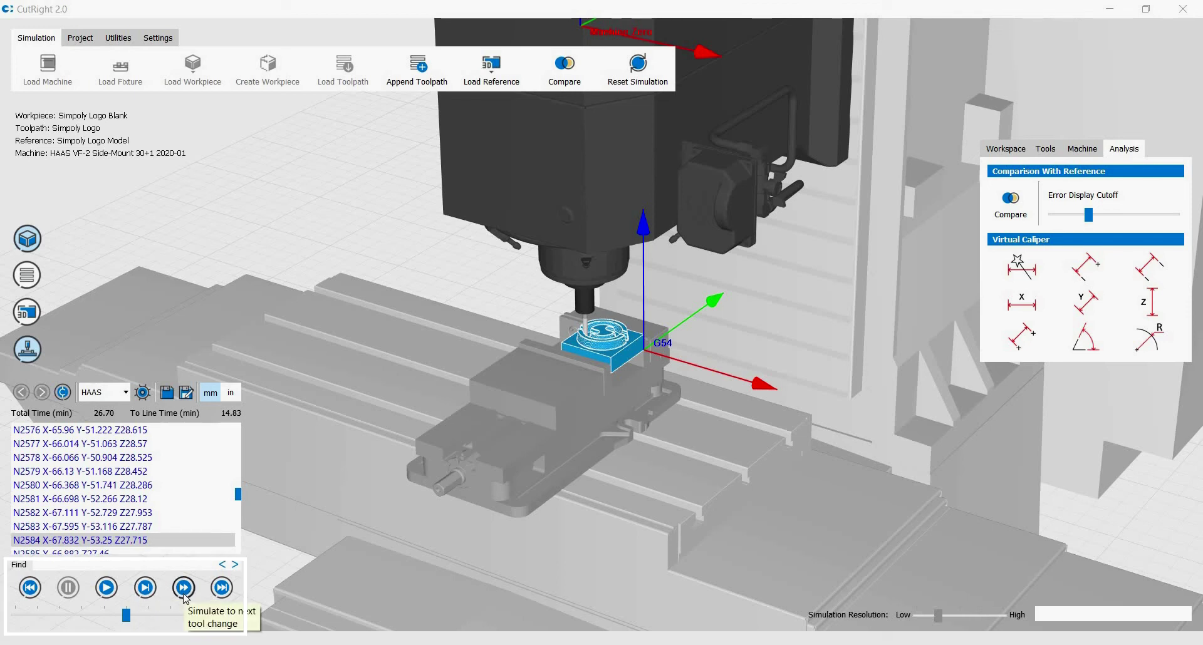
Turbo-simulate to the program end (N4722 M30, 26.70 min) and zoom onto the blue part
{"action": "left_click", "coordinate": [222, 589]}
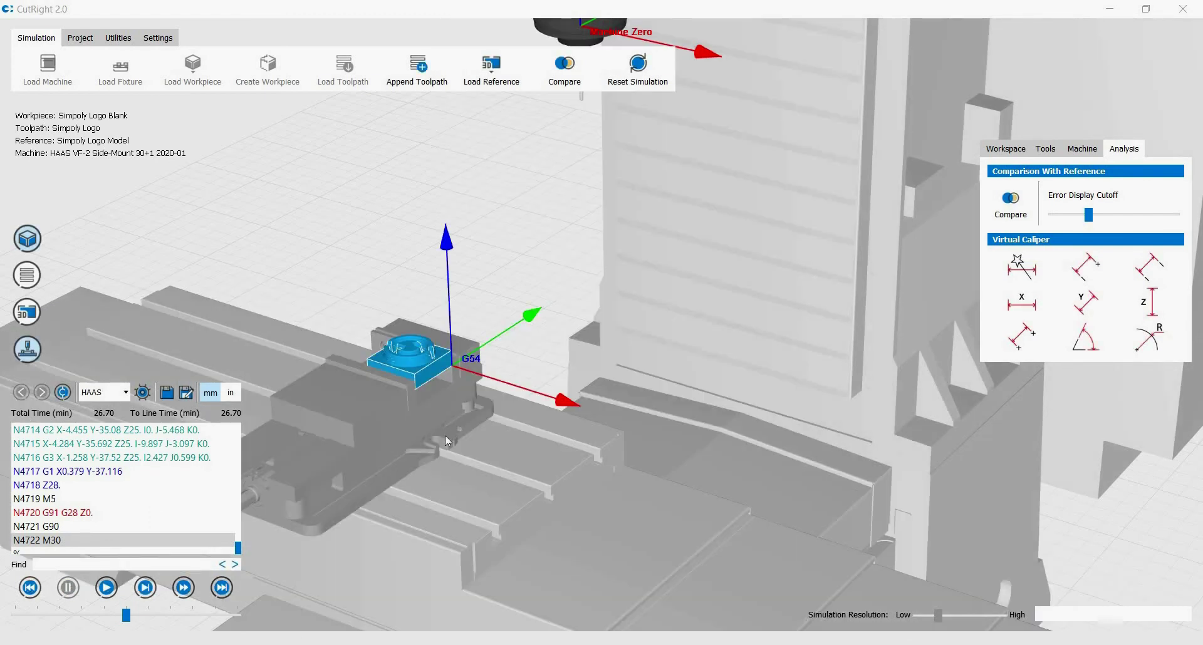
{"action": "scroll", "coordinate": [392, 381], "scroll_direction": "up", "scroll_amount": 5}
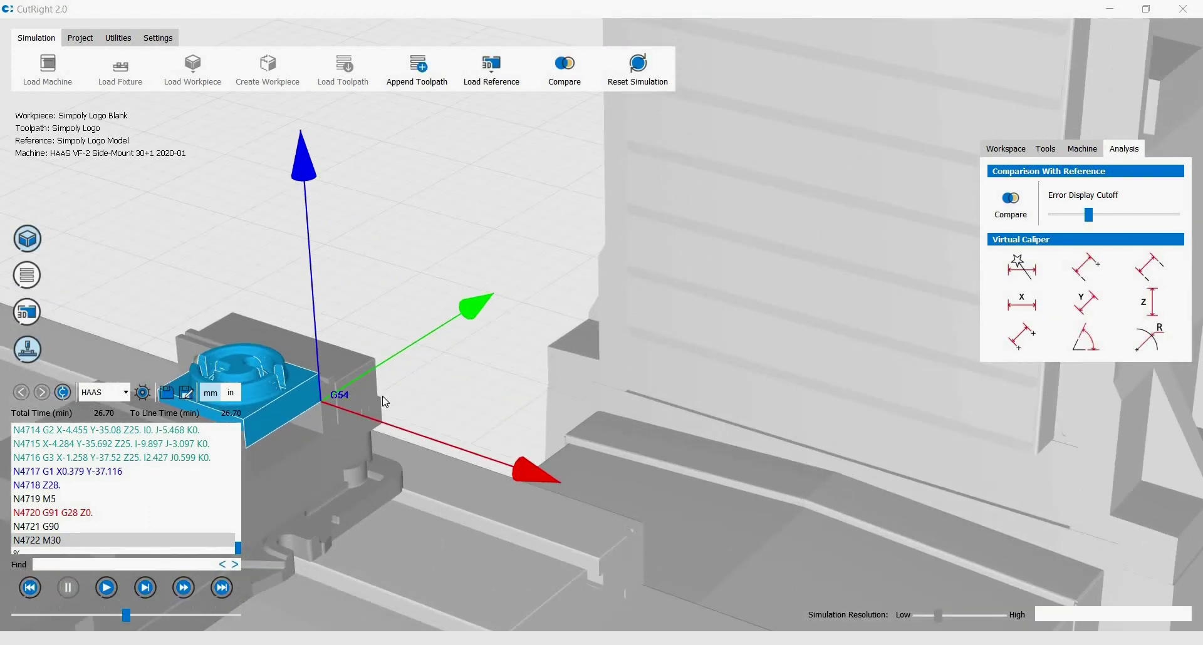
{"action": "scroll", "coordinate": [713, 363], "scroll_direction": "down", "scroll_amount": 5}
{"action": "middle_click_drag", "start_coordinate": [713, 362], "coordinate": [905, 341]}
{"action": "scroll", "coordinate": [808, 314], "scroll_direction": "up", "scroll_amount": 5}
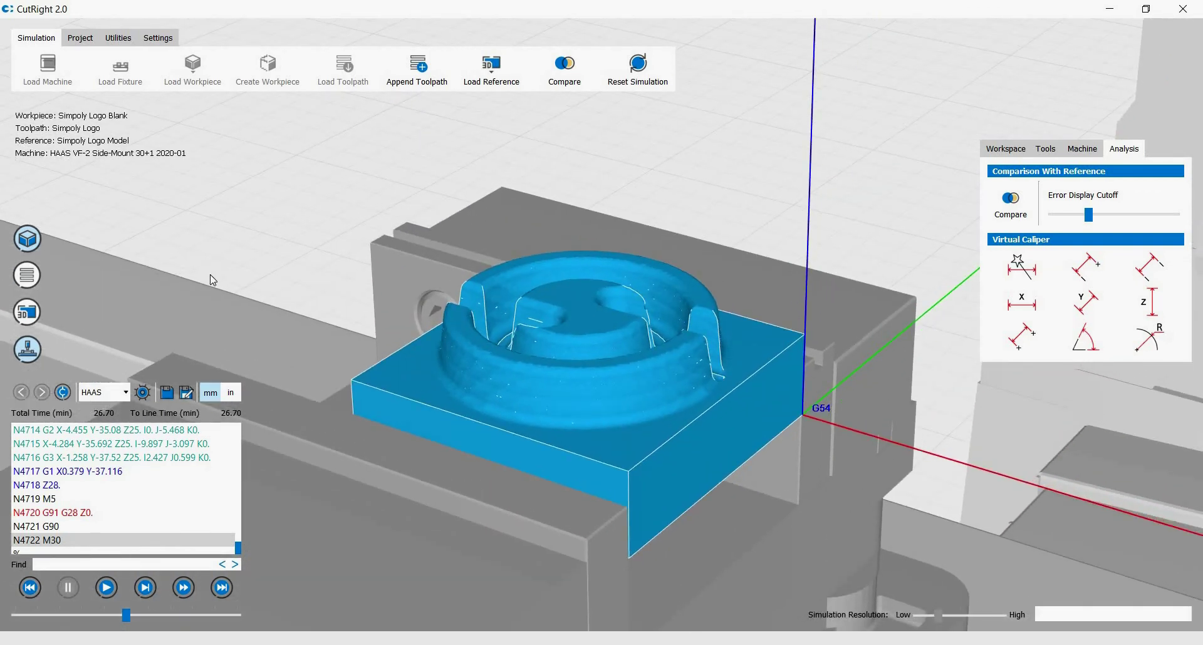
Compare the carved logo against the reference with the error cutoff set to ±0.075
{"action": "left_click", "coordinate": [28, 312]}
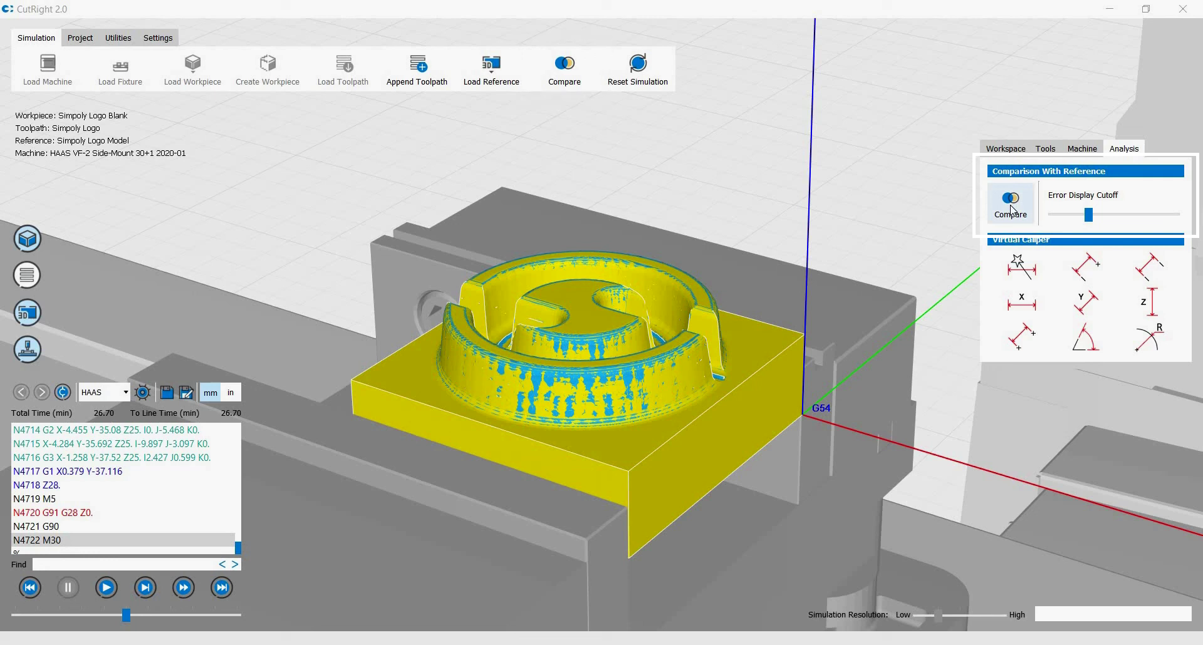
{"action": "left_click", "coordinate": [1011, 204]}
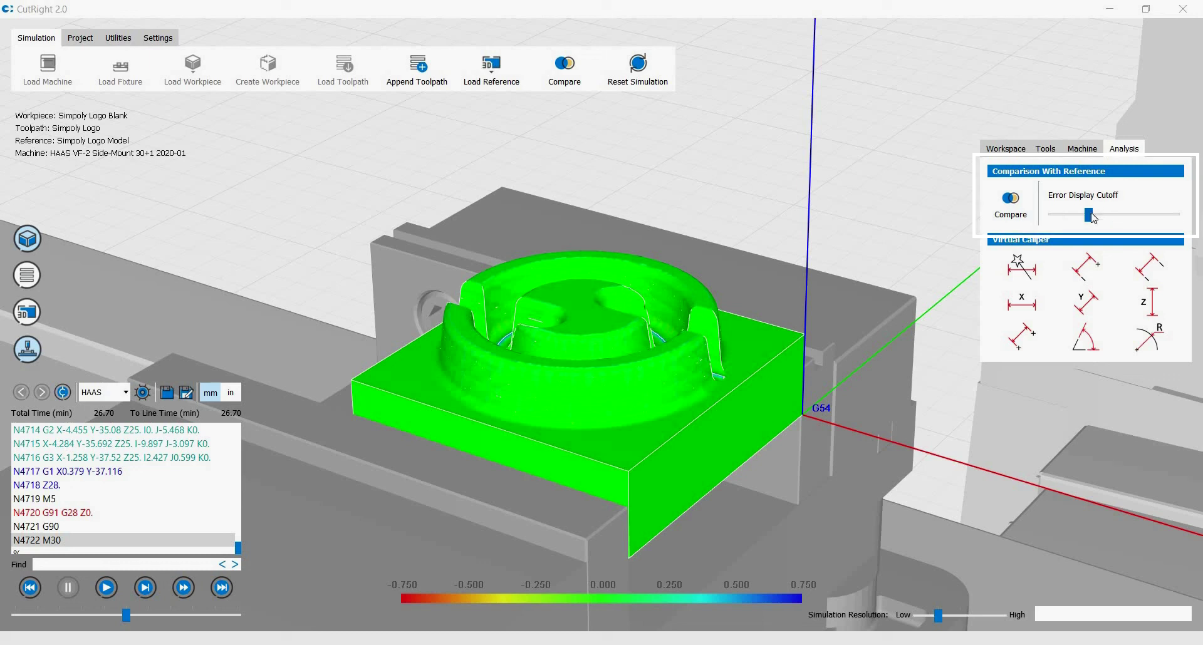
{"action": "left_click_drag", "start_coordinate": [1090, 213], "coordinate": [1059, 233]}
{"action": "left_click", "coordinate": [1080, 217]}
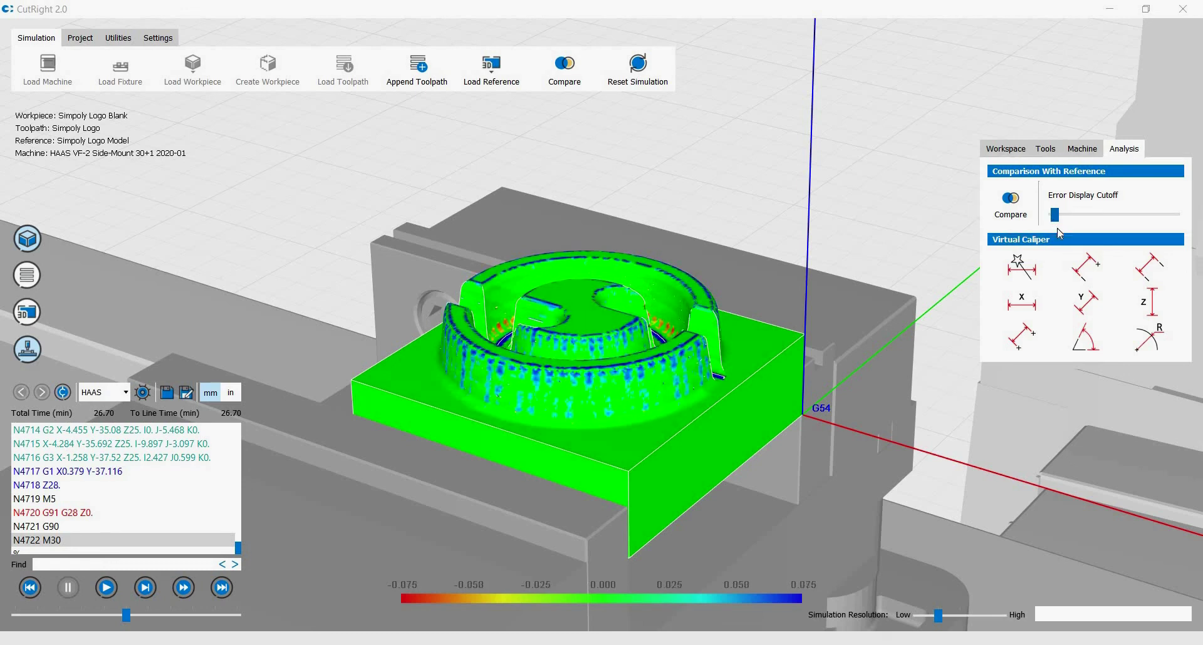
{"action": "left_click_drag", "start_coordinate": [835, 344], "coordinate": [780, 349]}
{"action": "scroll", "coordinate": [781, 349], "scroll_direction": "down", "scroll_amount": 6}
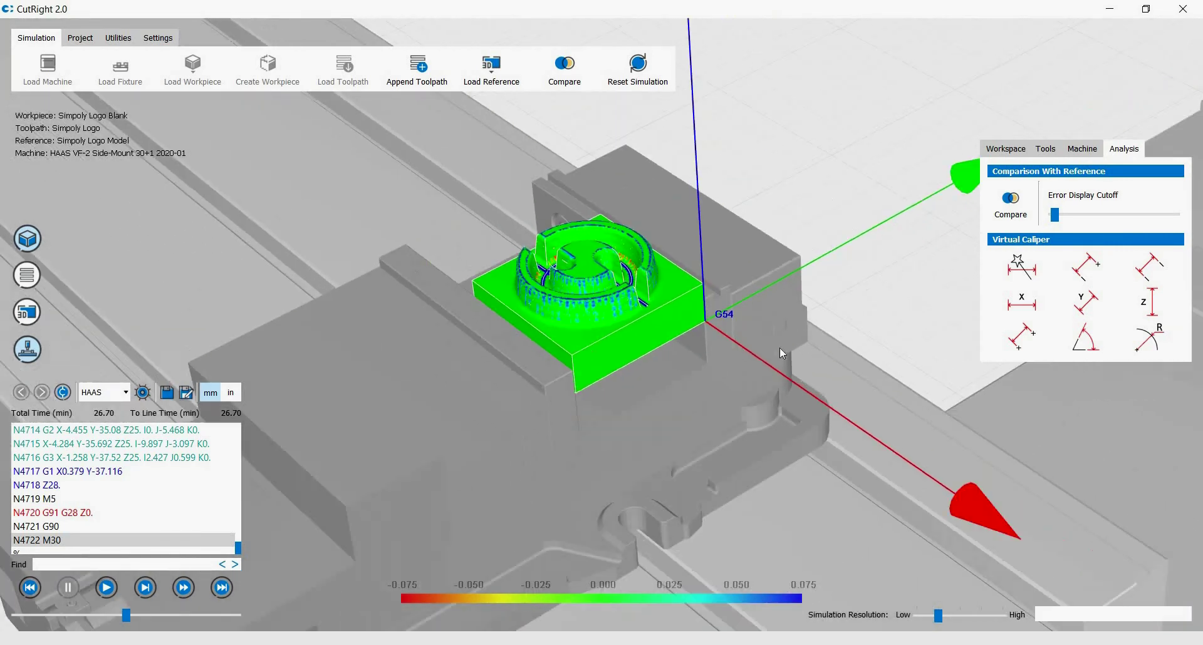
{"action": "middle_click_drag", "start_coordinate": [803, 289], "coordinate": [812, 322]}
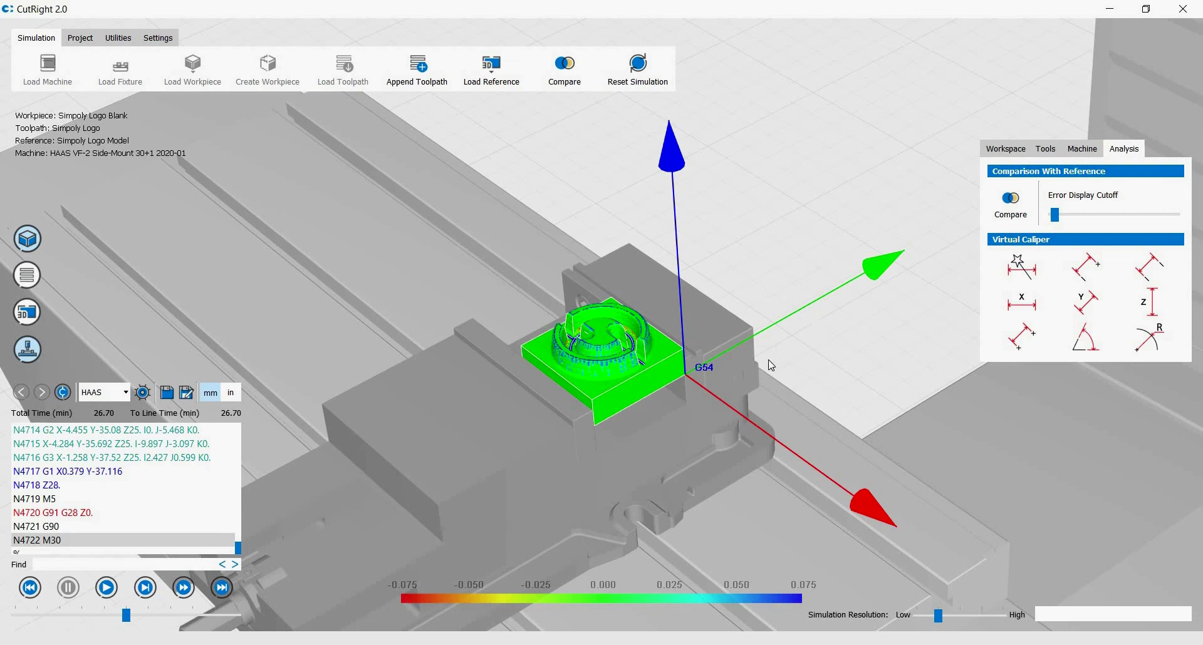